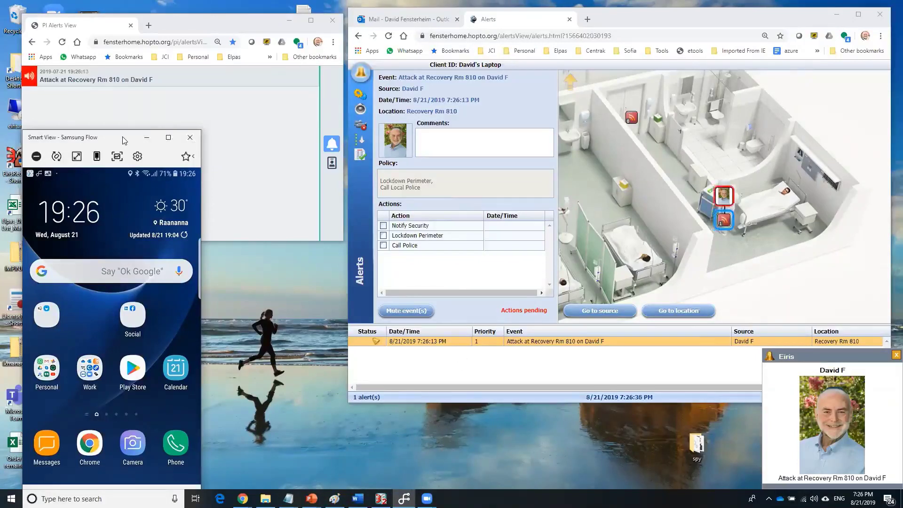
Place the Samsung Flow phone mirror beside the Recovery Rm 810 attack alert in the browser.
left_click_drag(123, 137, 192, 93)
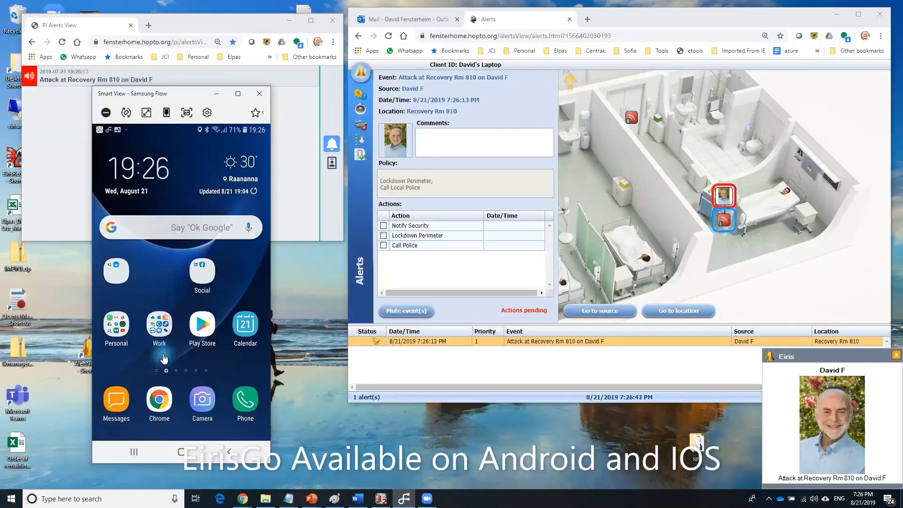
Open the Recovery Rm 810 alert in EirisGo from its phone notification and scroll through its details.
left_click_drag(136, 132, 132, 203)
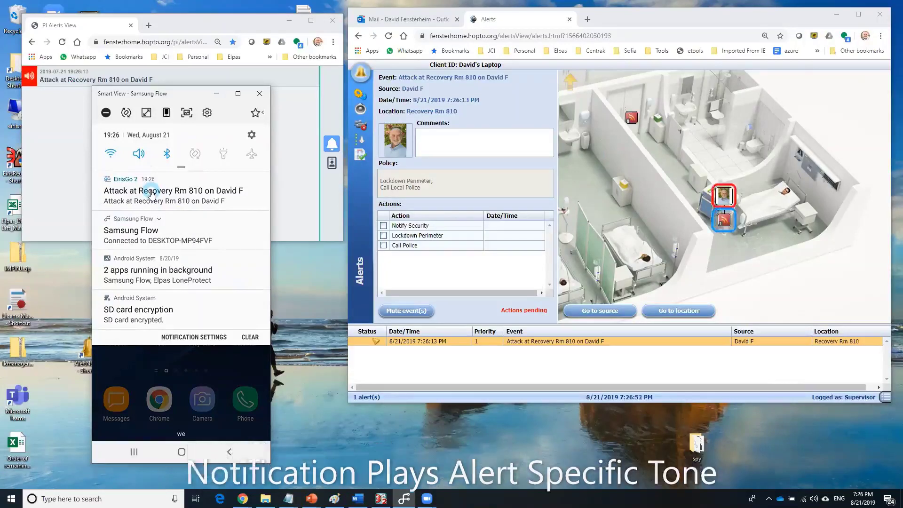
left_click(151, 193)
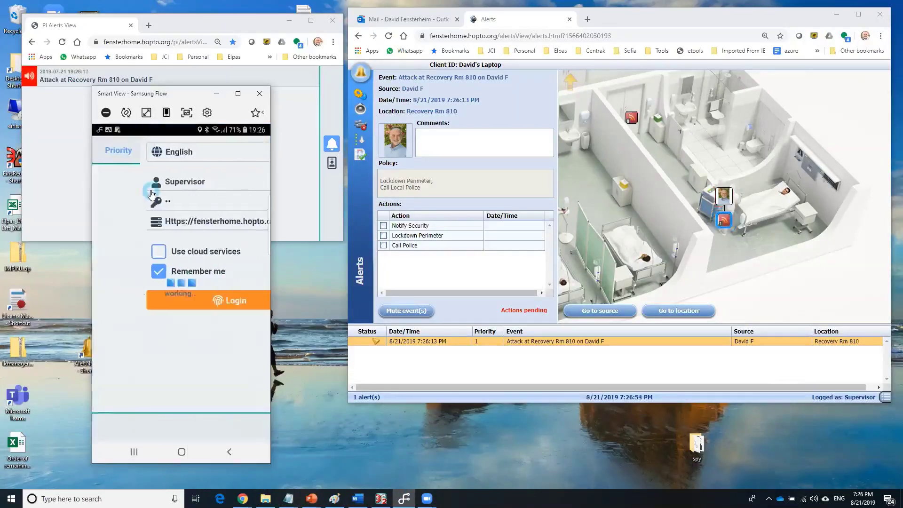
left_click(151, 193)
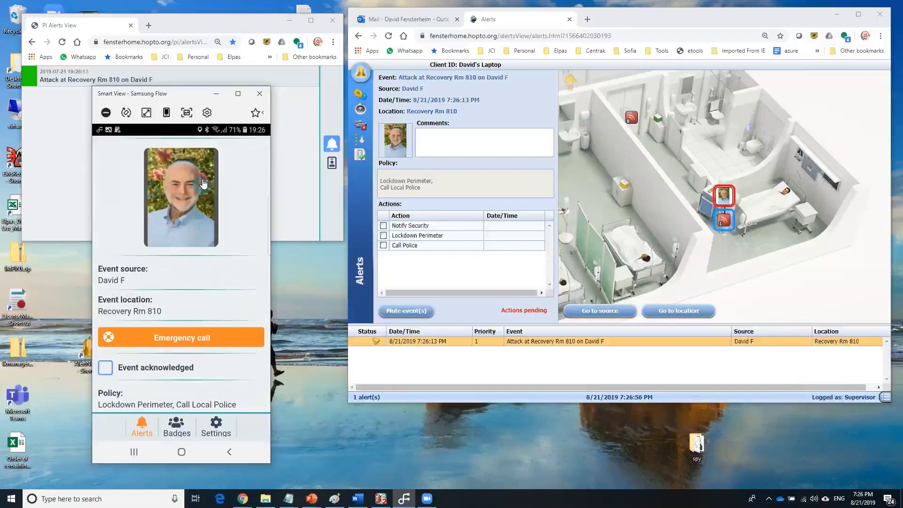
left_click(176, 294)
left_click_drag(183, 353, 207, 323)
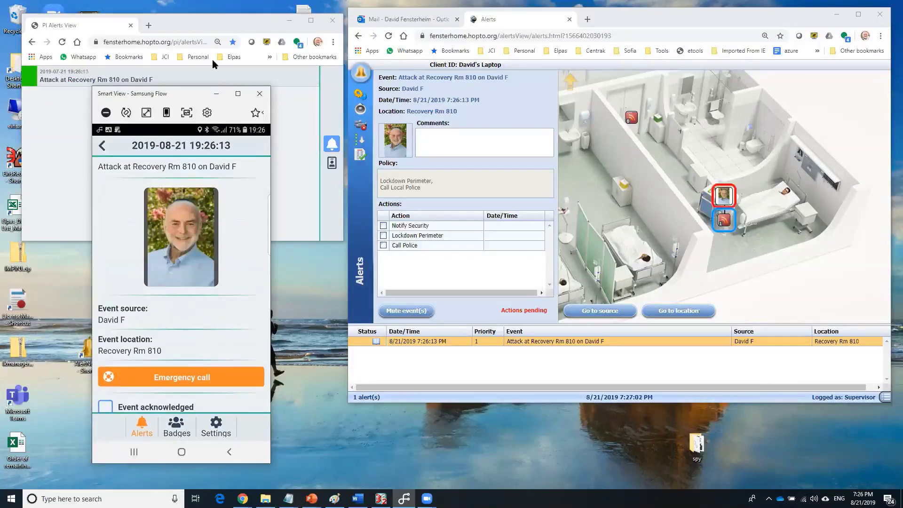
left_click(191, 18)
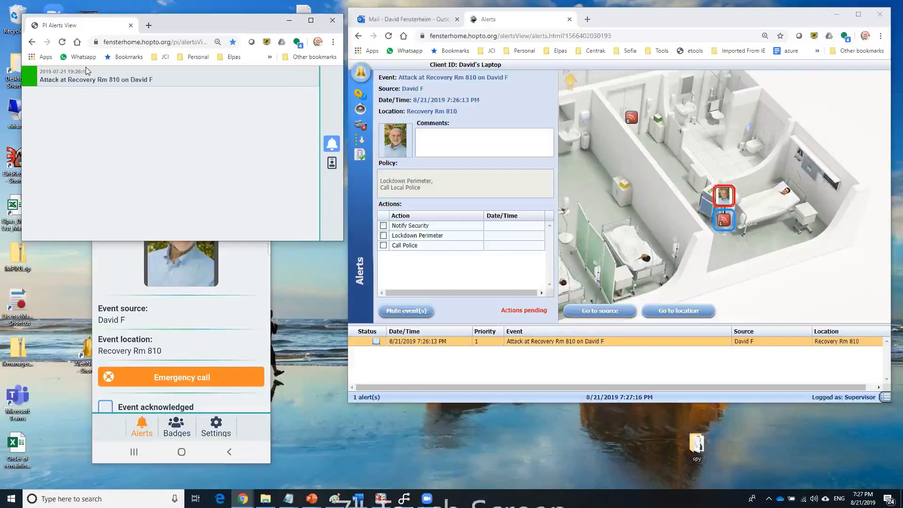
left_click(77, 79)
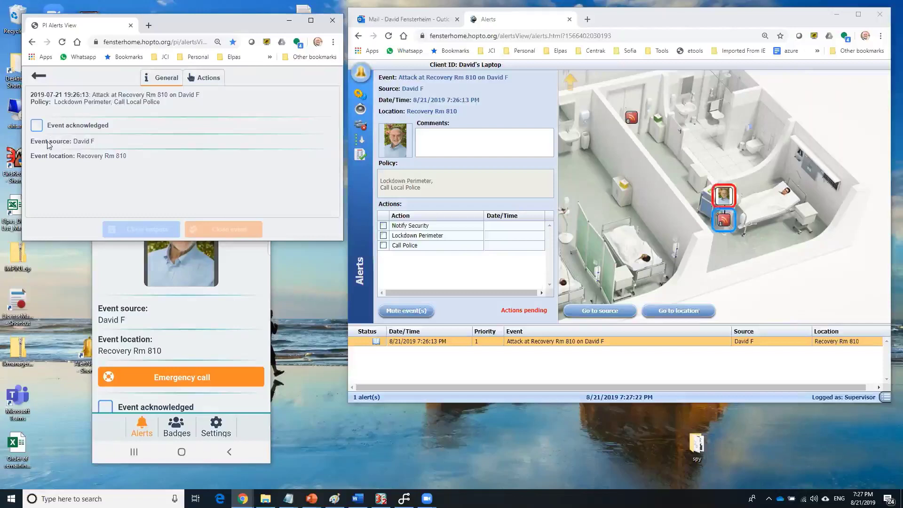
left_click(208, 79)
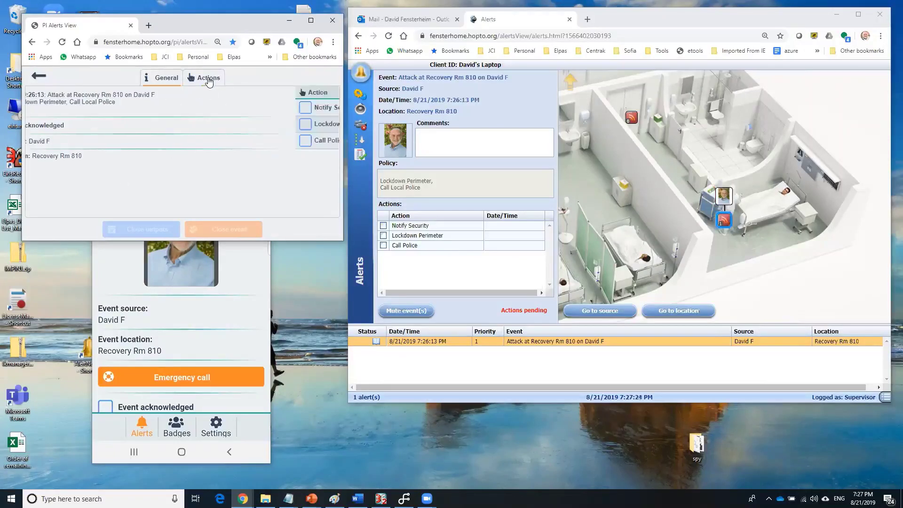
left_click(163, 80)
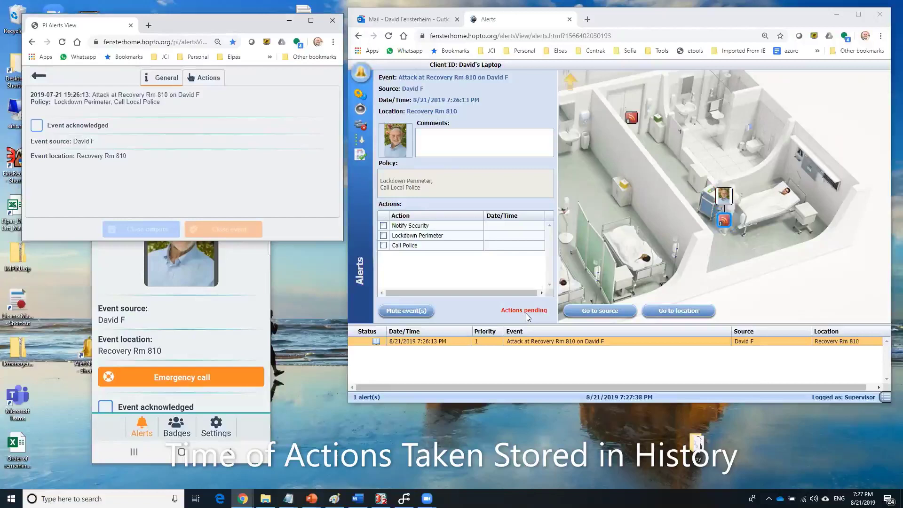
Tick Notify Security, Lockdown Perimeter and Call Police, then close the Recovery Rm 810 event.
left_click(383, 226)
left_click(384, 235)
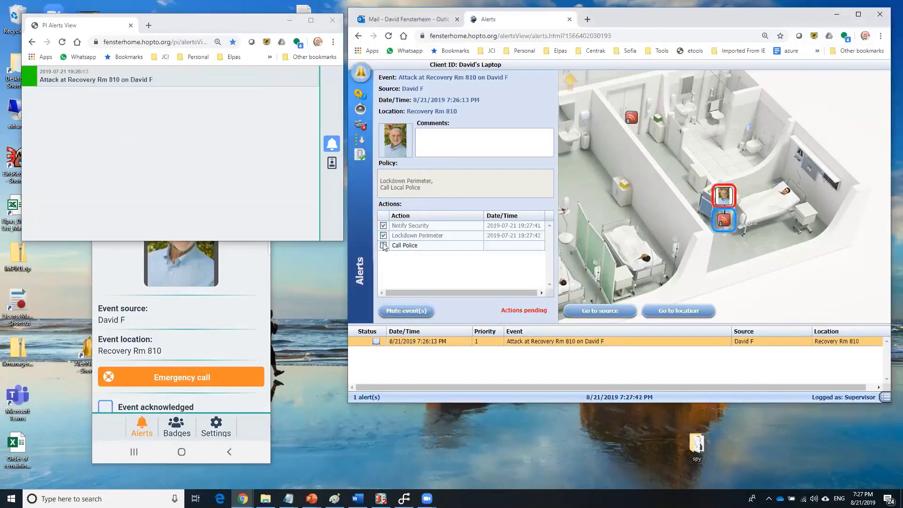
left_click(383, 245)
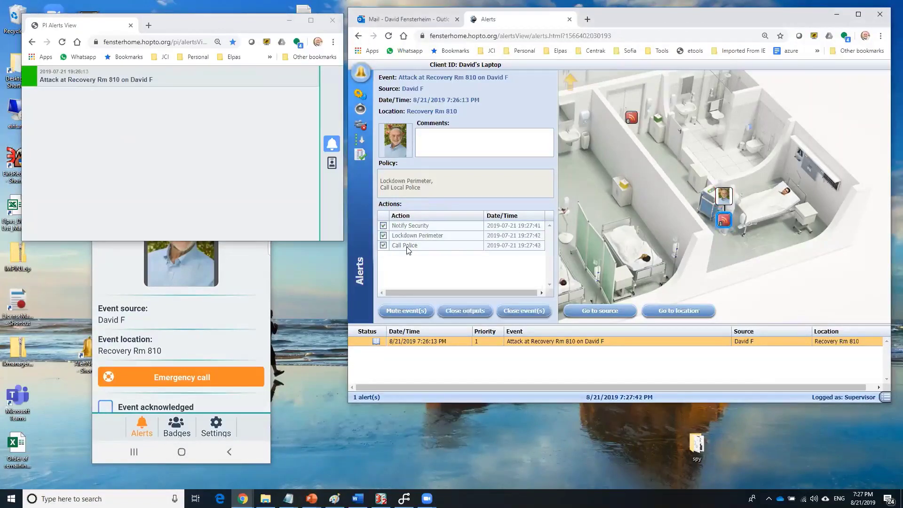
left_click(528, 313)
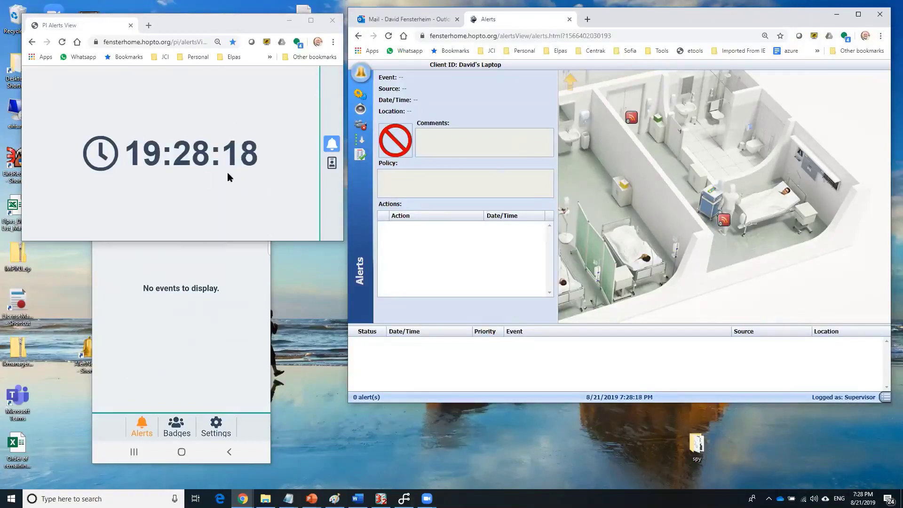
Switch from the now-empty Eiris alert list to the EirisViewer 2 window.
left_click(204, 328)
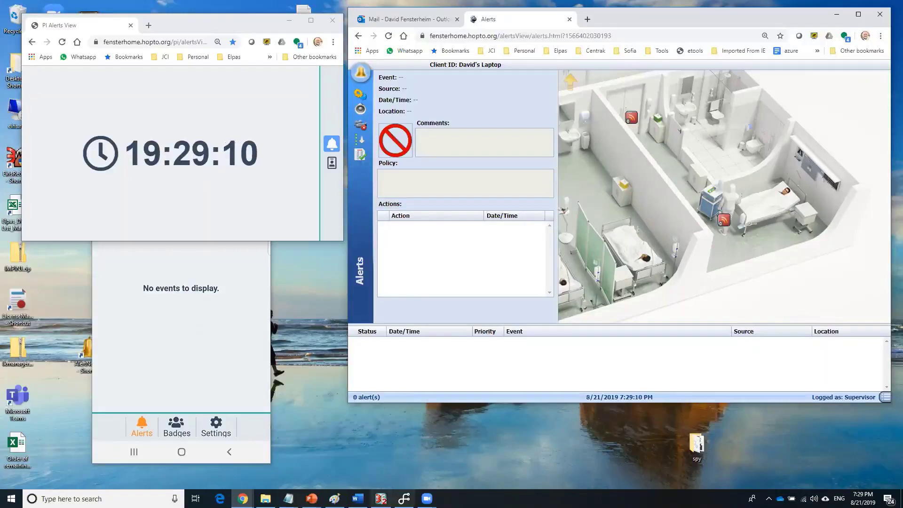
key("alt+Tab")
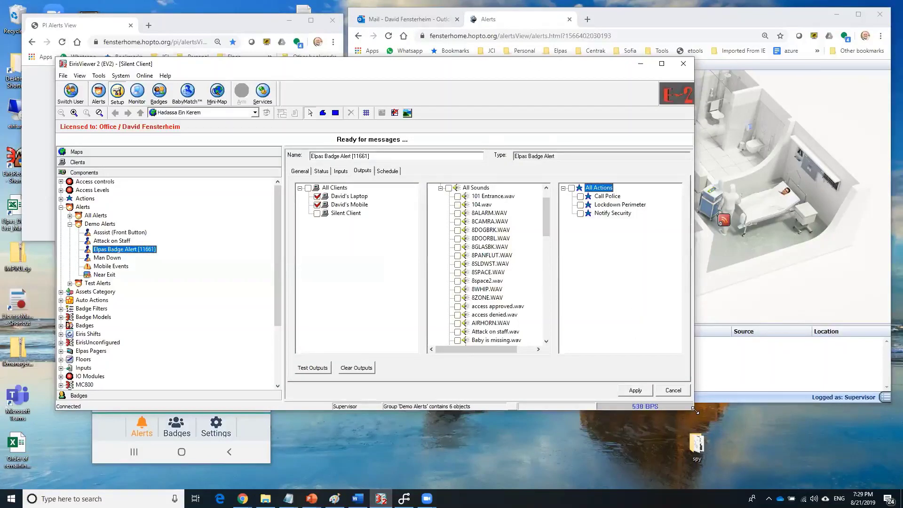
Resize EirisViewer 2, expand Alerts, and choose Add by Type on the All Alerts group.
left_click_drag(695, 410, 689, 456)
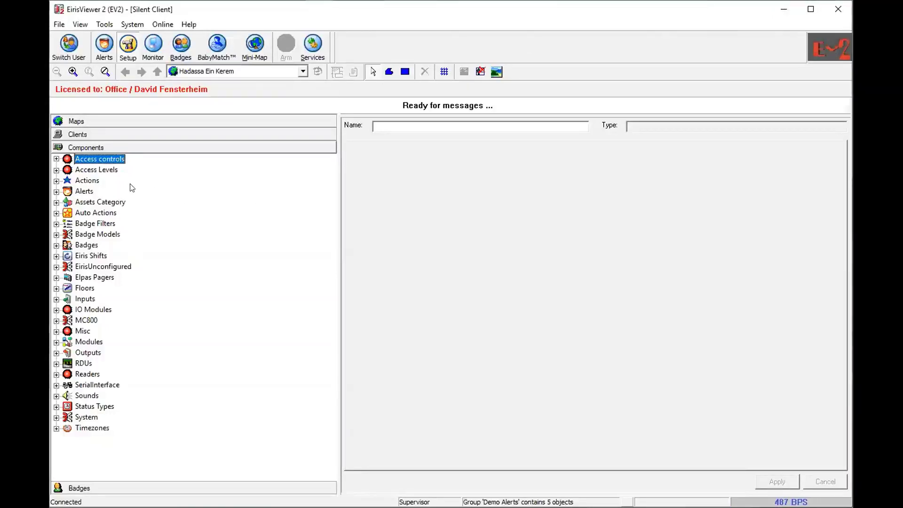
left_click(56, 191)
right_click(82, 203)
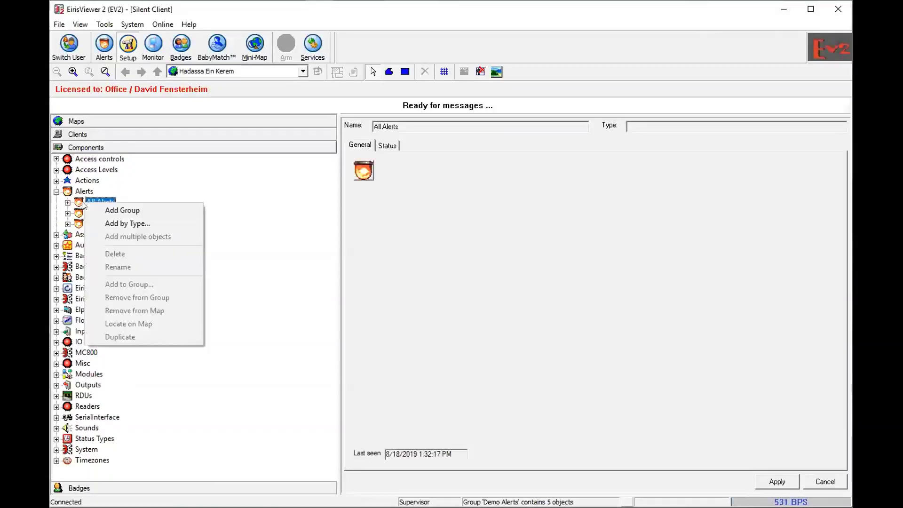
left_click(112, 223)
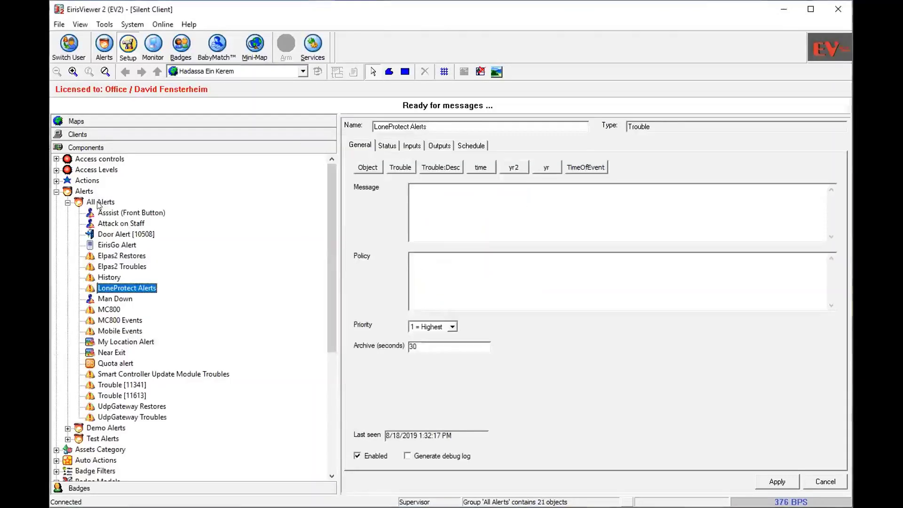
right_click(100, 202)
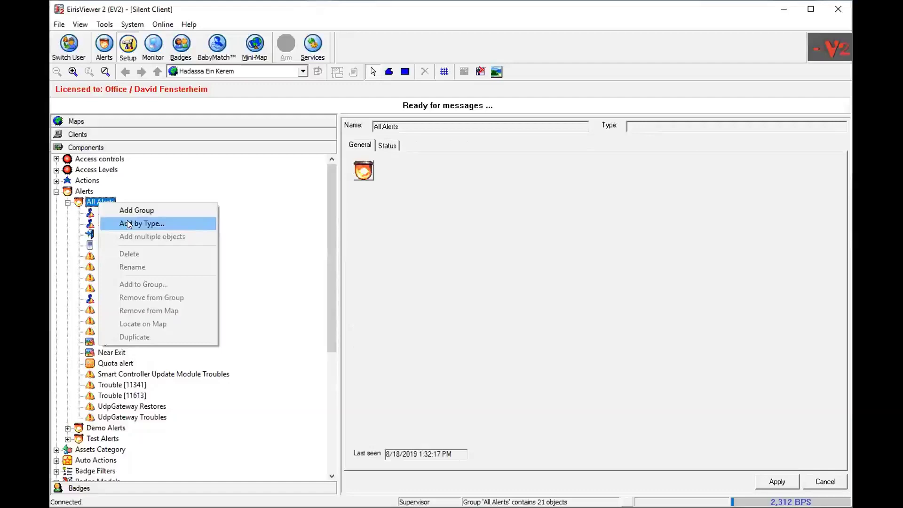
left_click(272, 168)
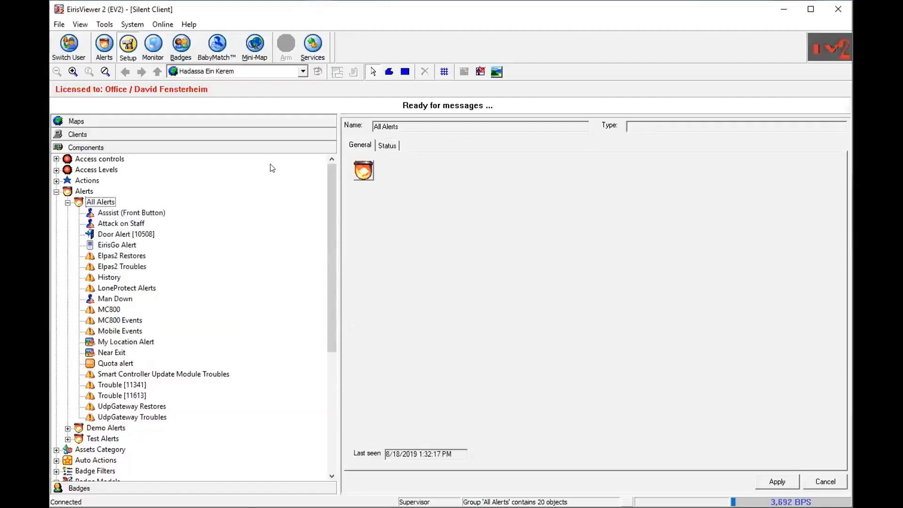
right_click(101, 202)
left_click(129, 223)
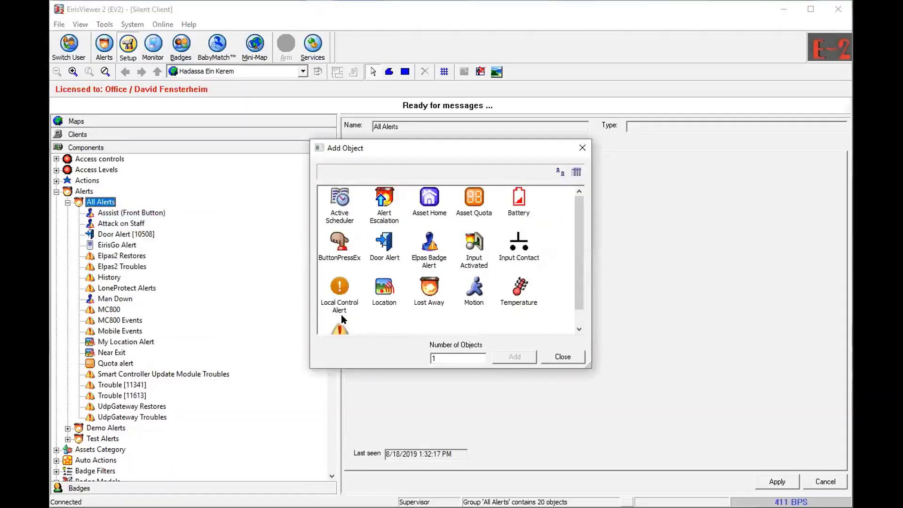
Create a Location alert with Infants, Exit 803 under All Readers, and Active status ticked as inputs.
double_click(382, 290)
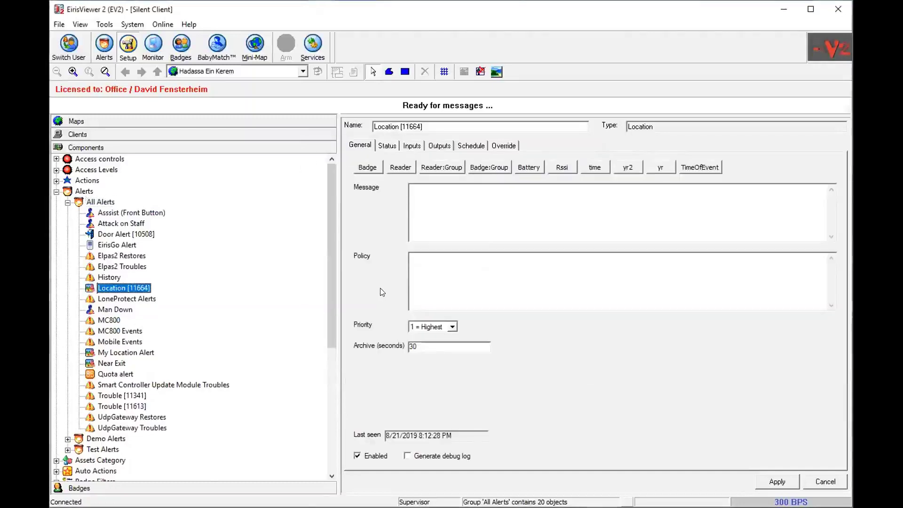
left_click(413, 146)
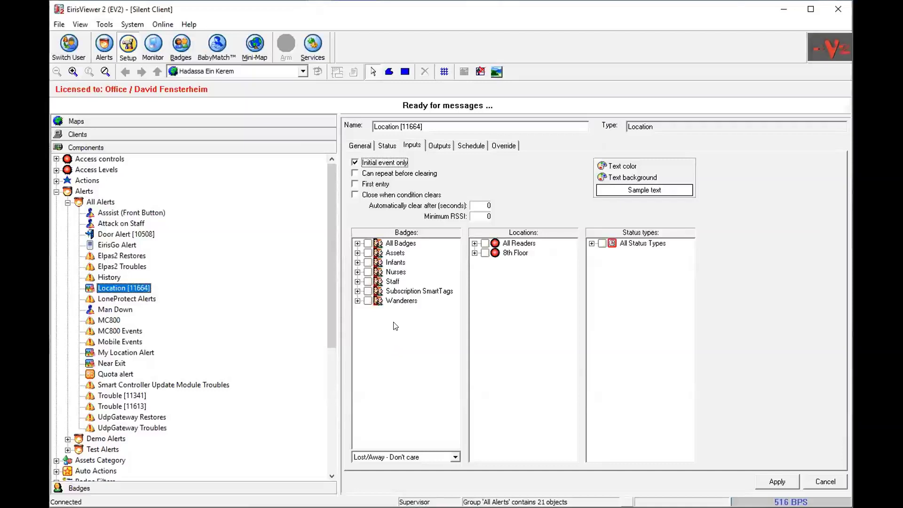
left_click(369, 264)
left_click(475, 244)
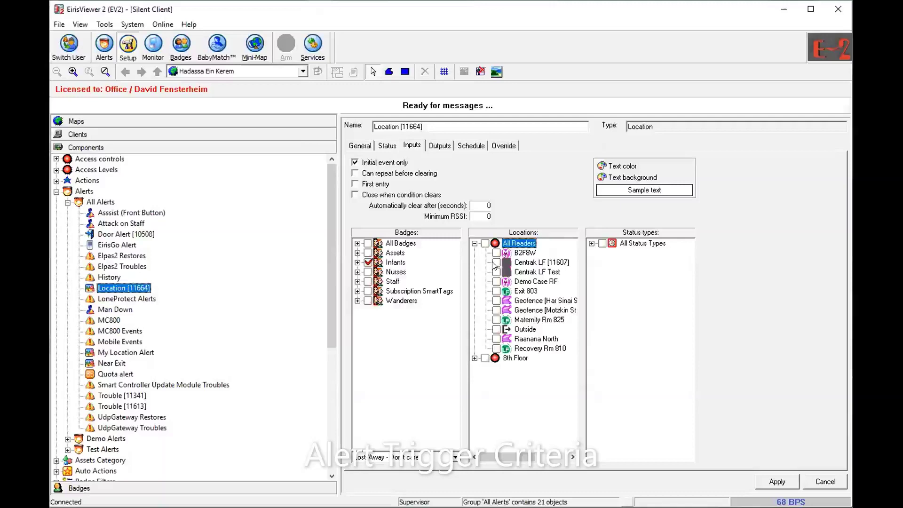
left_click(497, 291)
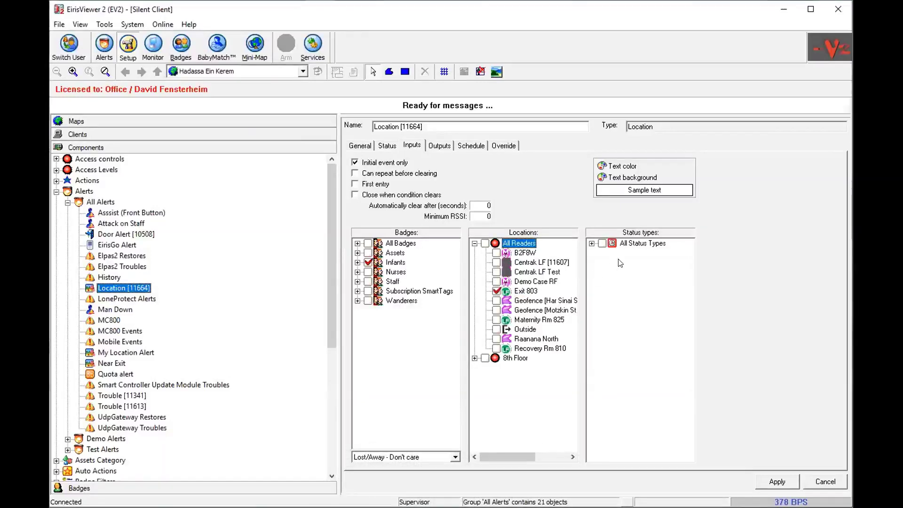
left_click(592, 244)
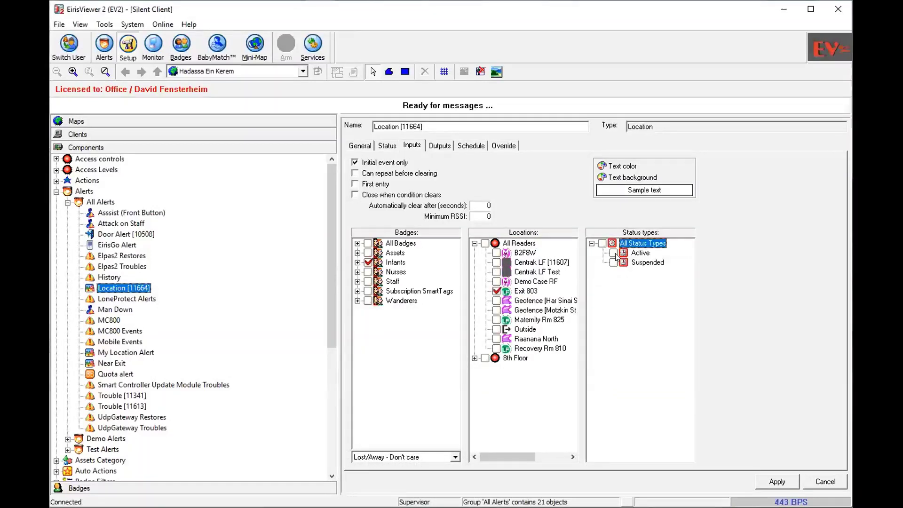
left_click(614, 253)
left_click(438, 146)
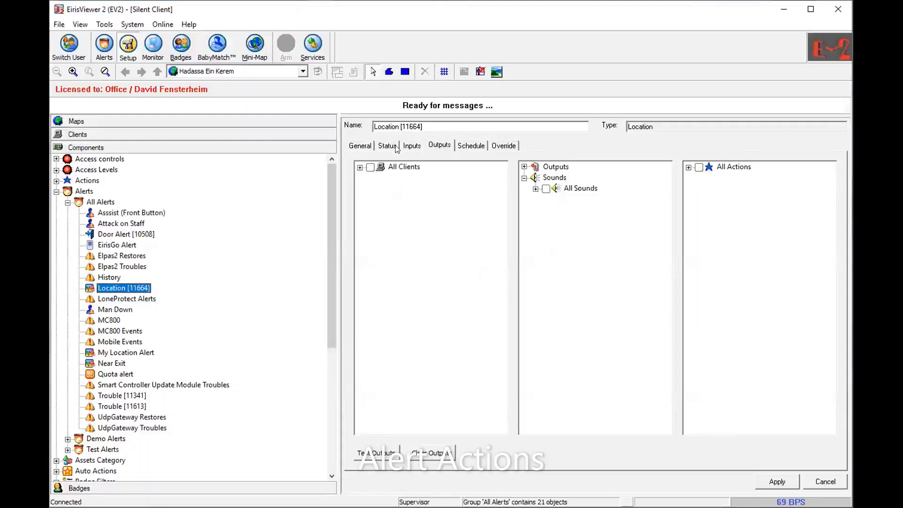
Send the Location alert to the laptop client and activate Room 102: Output 2.
left_click(360, 167)
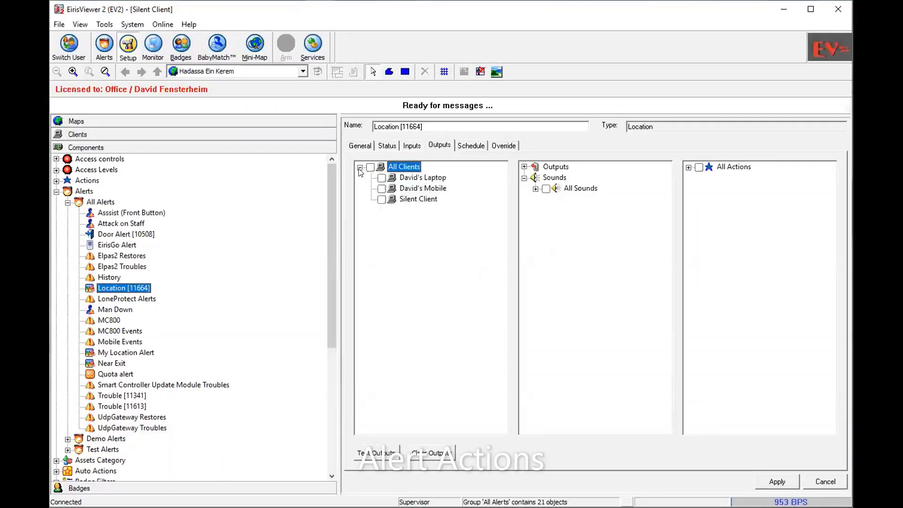
left_click(381, 178)
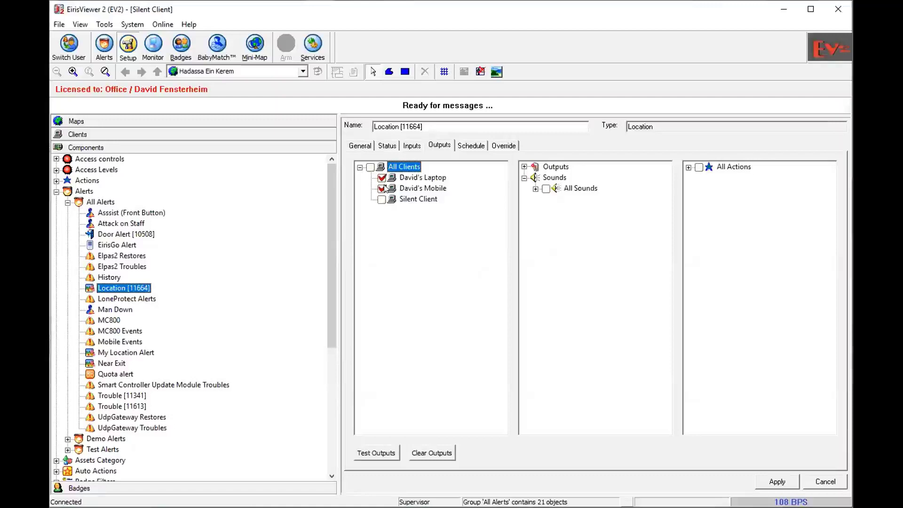
left_click(524, 167)
left_click(536, 177)
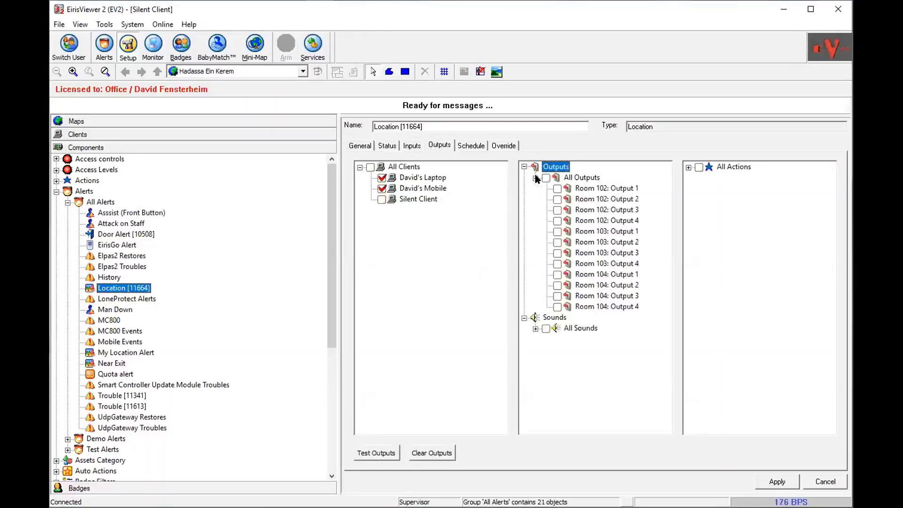
left_click(557, 200)
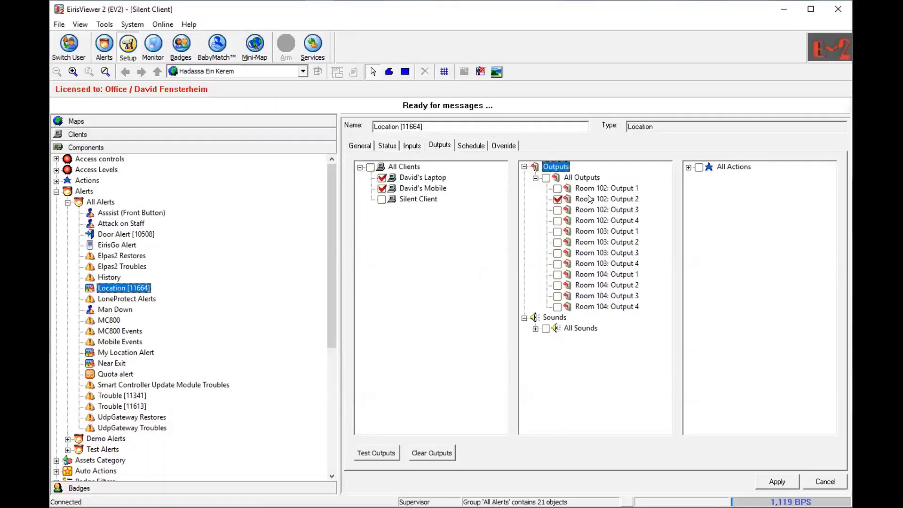
Add BabyAlarm.wav as the alert's sound output.
left_click(536, 329)
left_click_drag(666, 269, 657, 307)
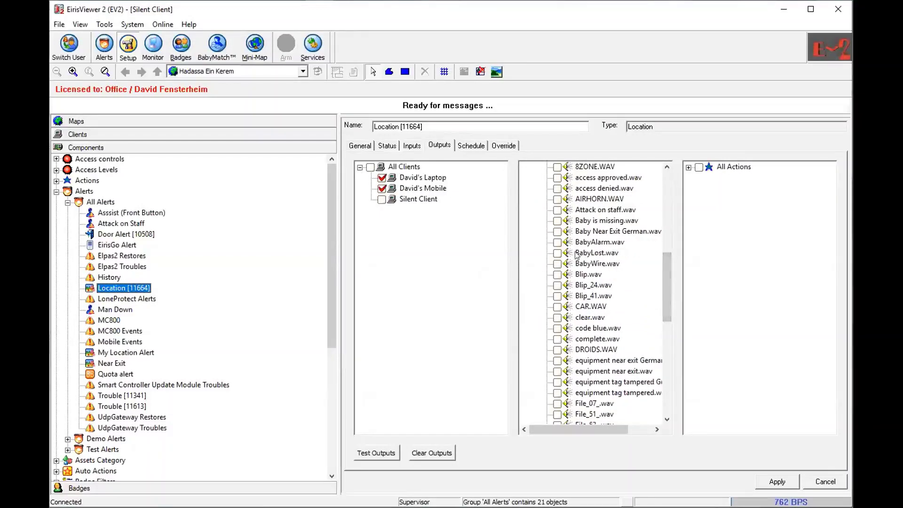
left_click(557, 242)
Add an hour-of-day schedule, dismiss the select-a-day warning, then remove the empty schedule.
left_click(472, 146)
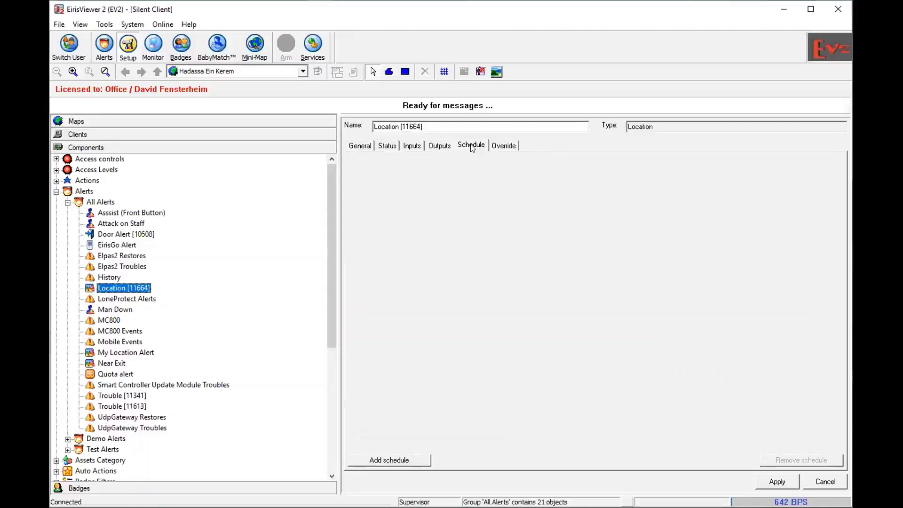
left_click(417, 461)
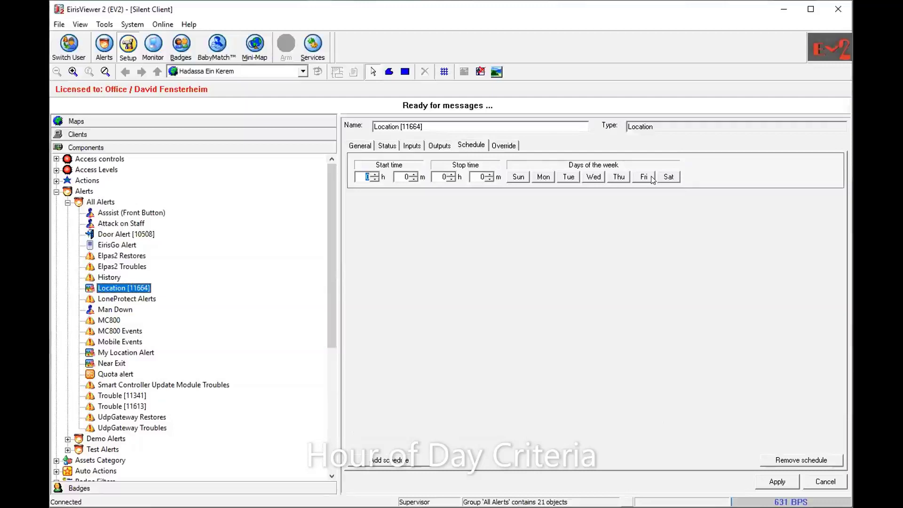
left_click(505, 142)
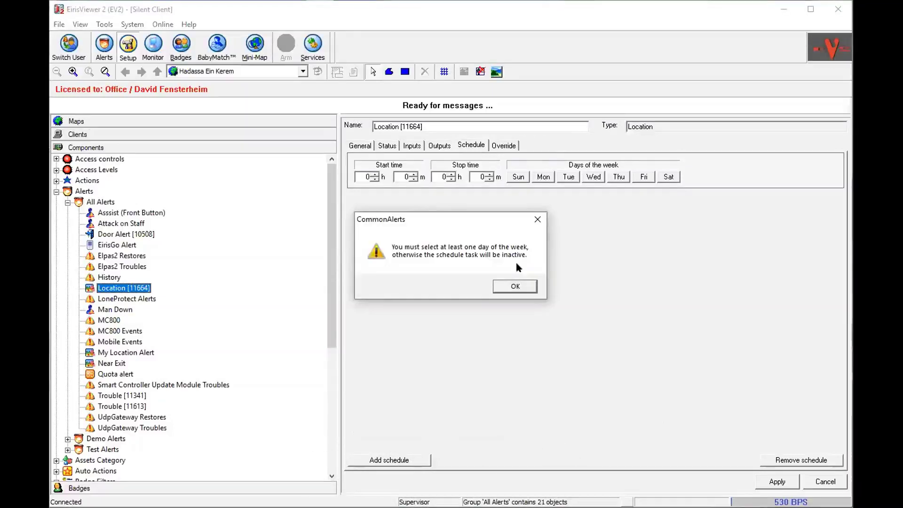
left_click(516, 286)
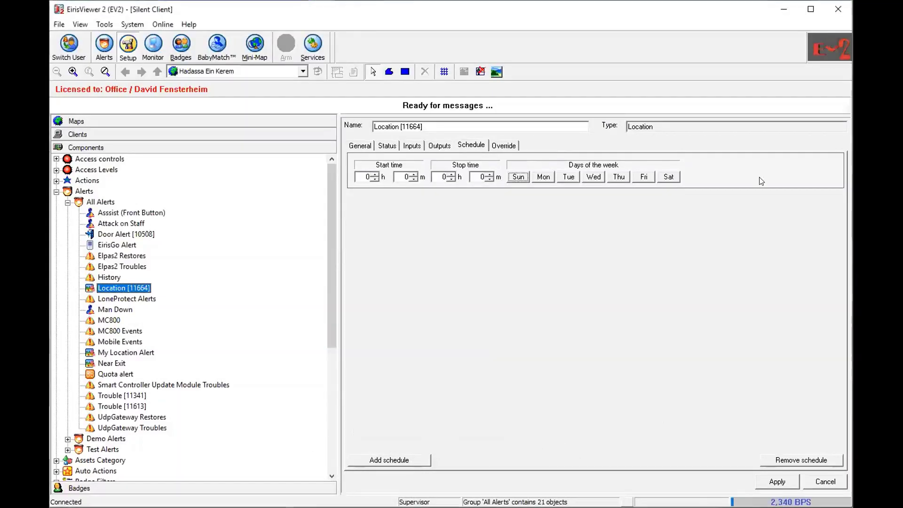
left_click(787, 459)
Suppress the Location alert when the badge is escorted by Nurses.
left_click(504, 145)
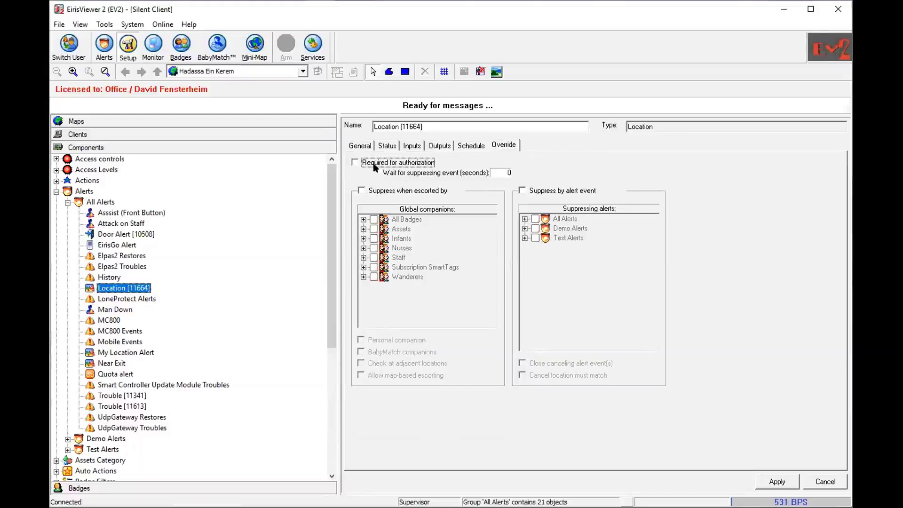
left_click(362, 190)
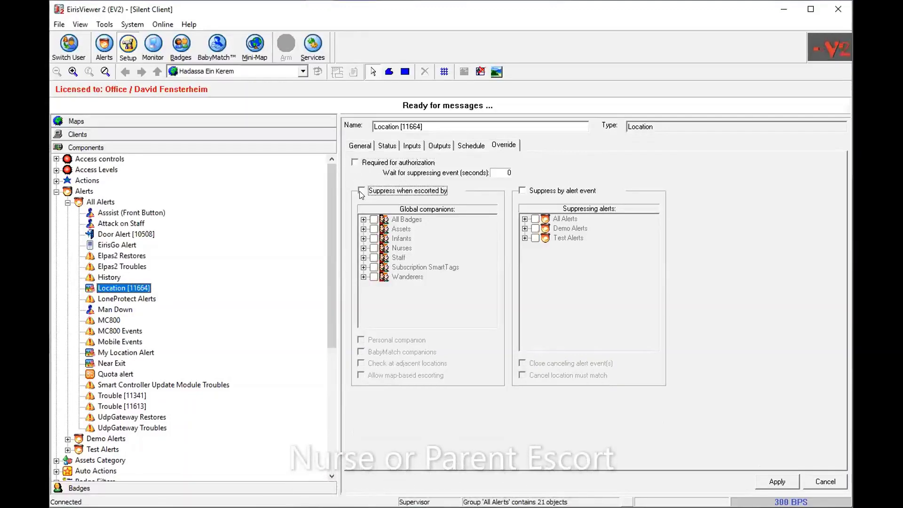
left_click(373, 248)
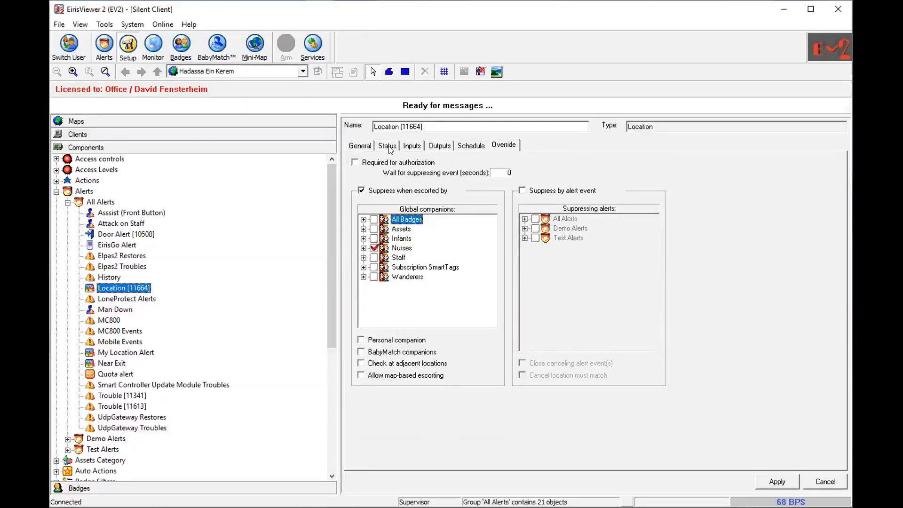
left_click(413, 149)
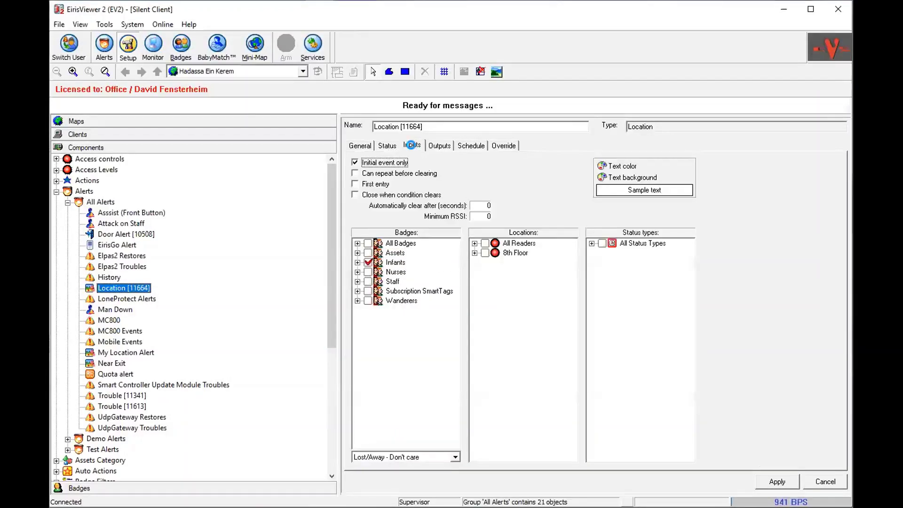
Check the Location alert's Outputs, Schedule and Override tabs, then collapse All Alerts.
left_click(439, 145)
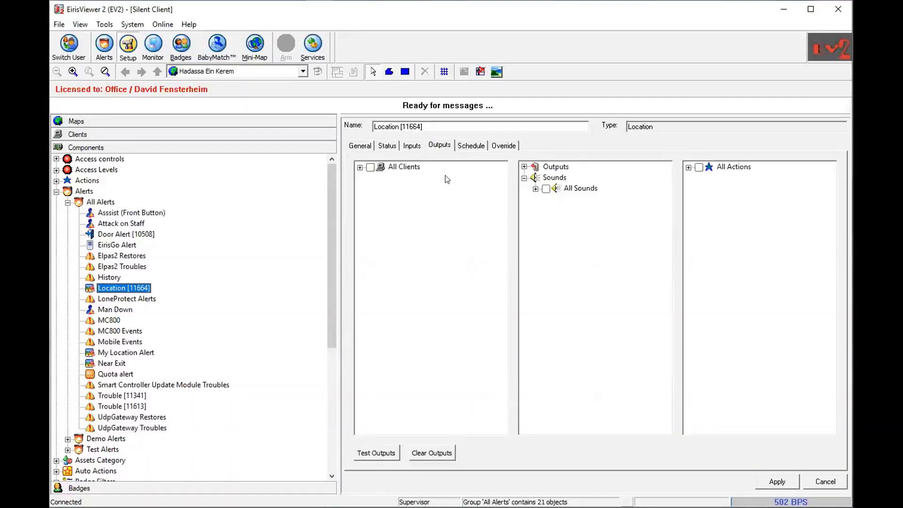
left_click(464, 144)
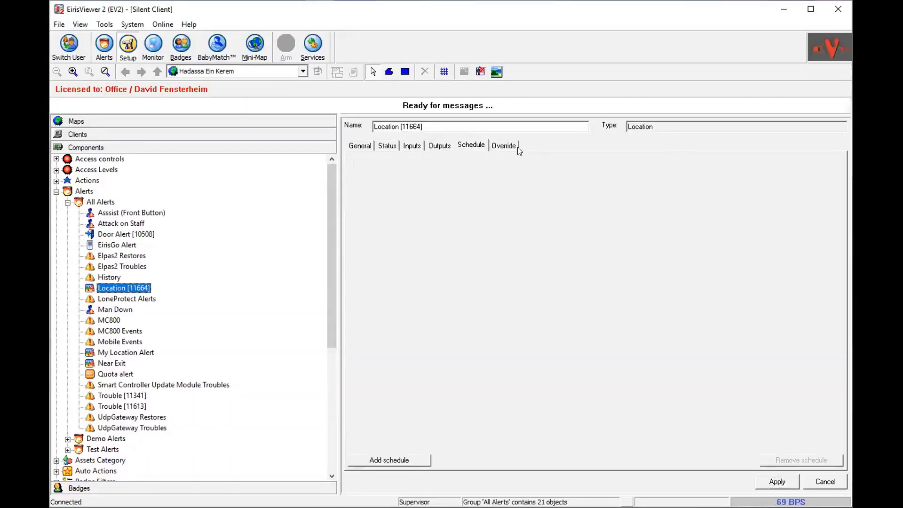
left_click(512, 146)
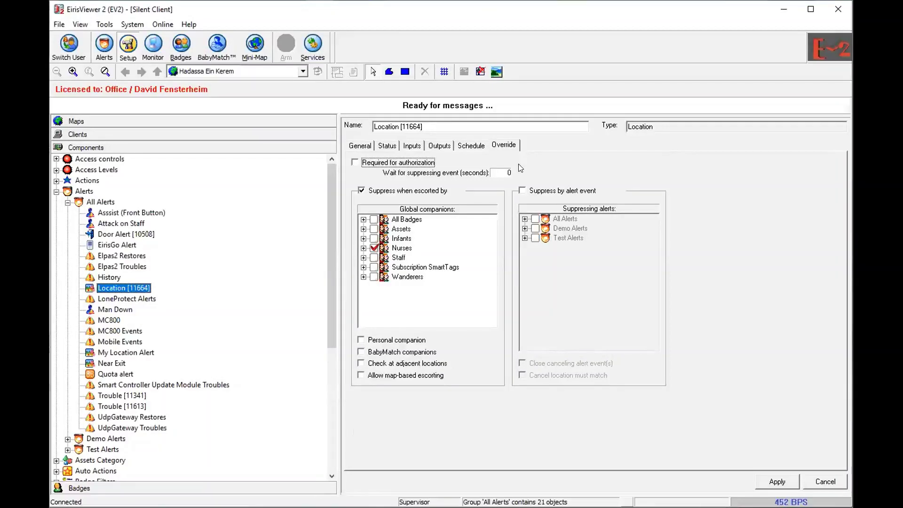
left_click(68, 203)
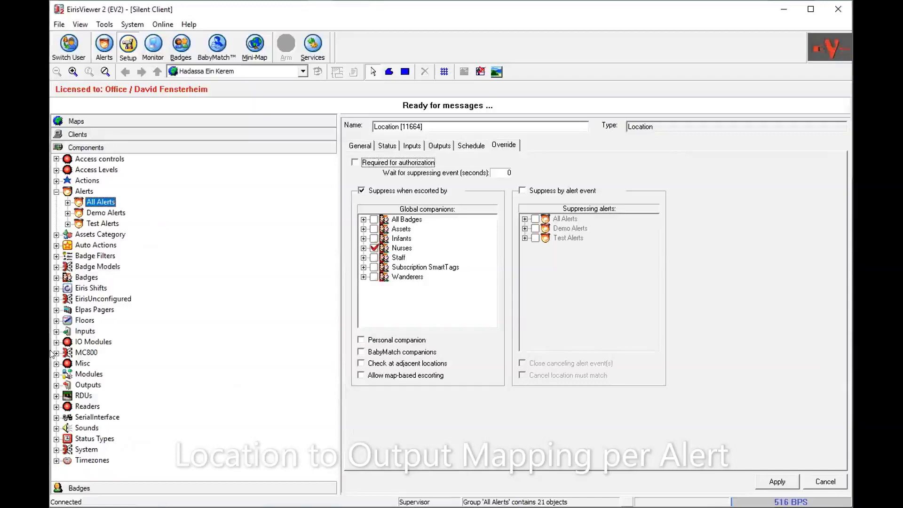
Open the Local Indicator Outputs module, check its Alerts Selection and Local Outputs, and expand 8th Floor.
left_click(56, 375)
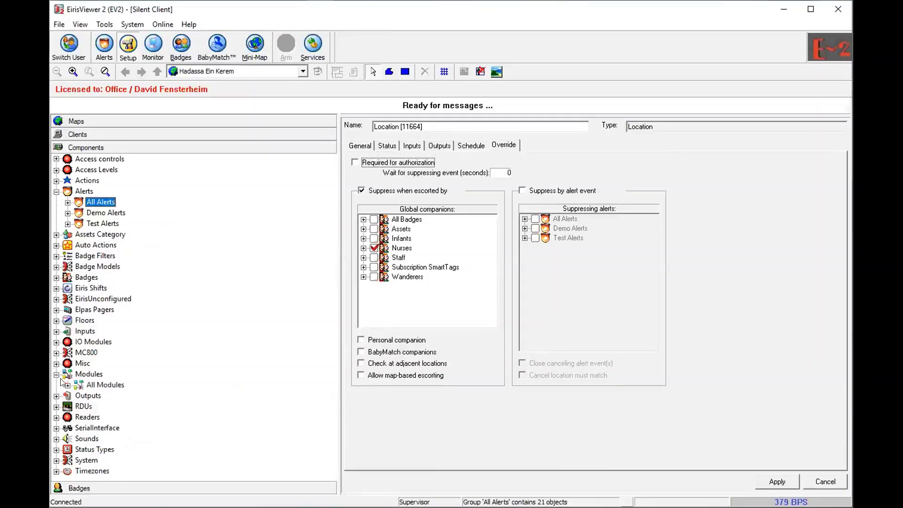
left_click(67, 384)
left_click(121, 438)
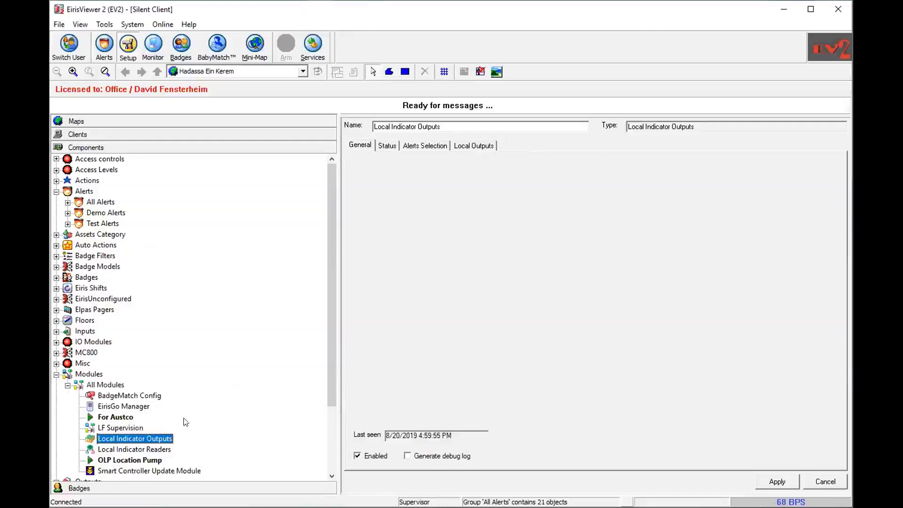
left_click(408, 146)
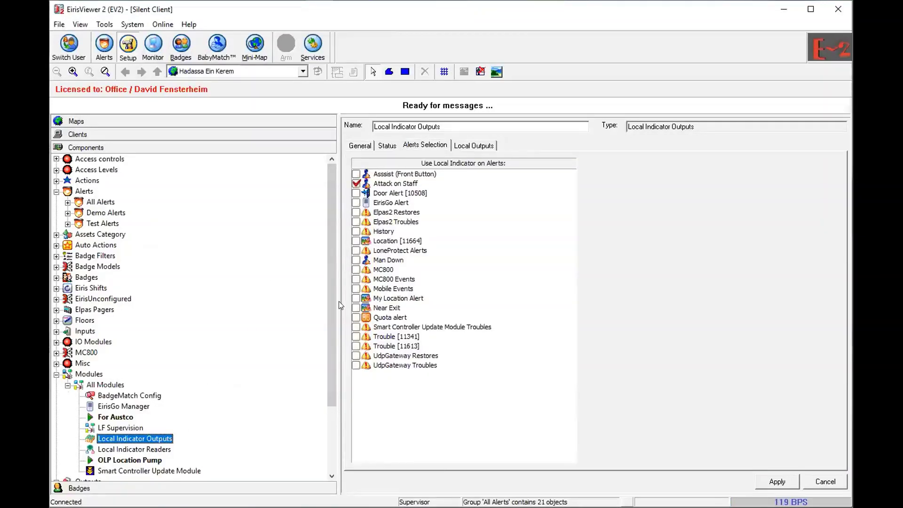
left_click(456, 146)
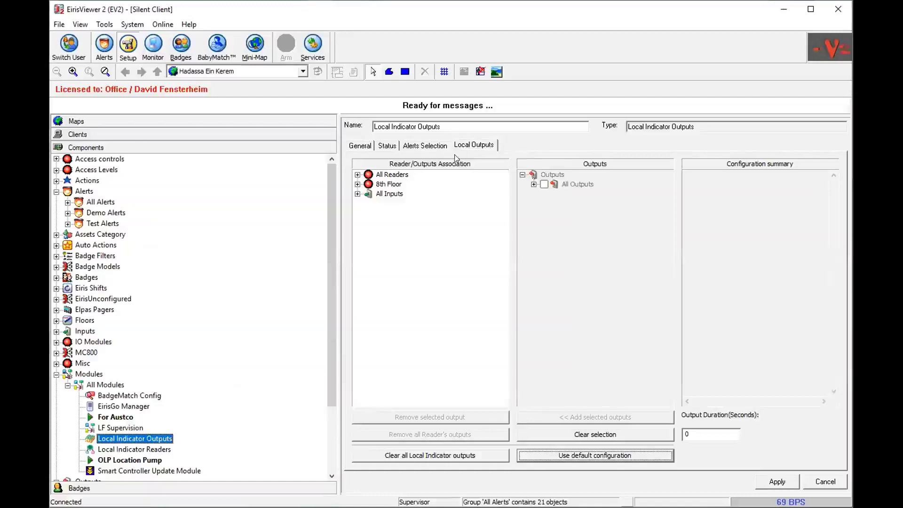
left_click(357, 184)
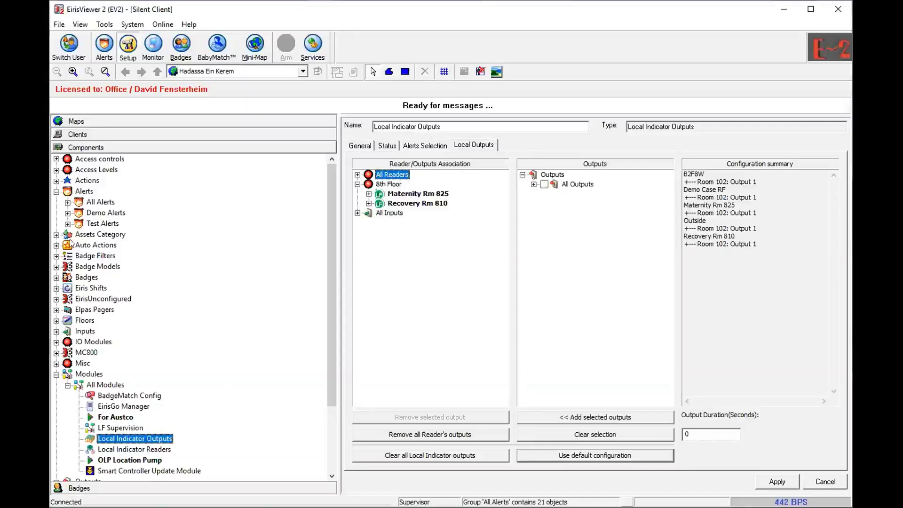
left_click(55, 375)
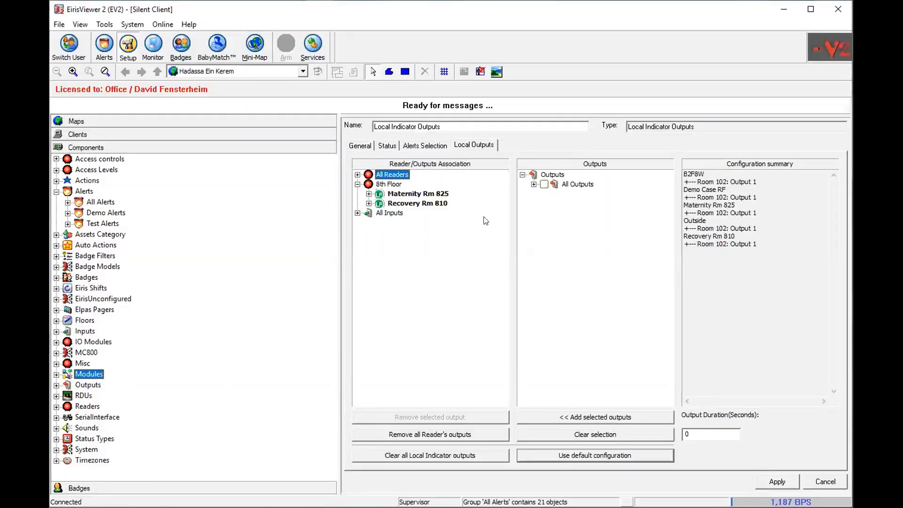
Show the Location [11664] alert's outputs with All Clients and Elpas Pagers expanded.
left_click(67, 203)
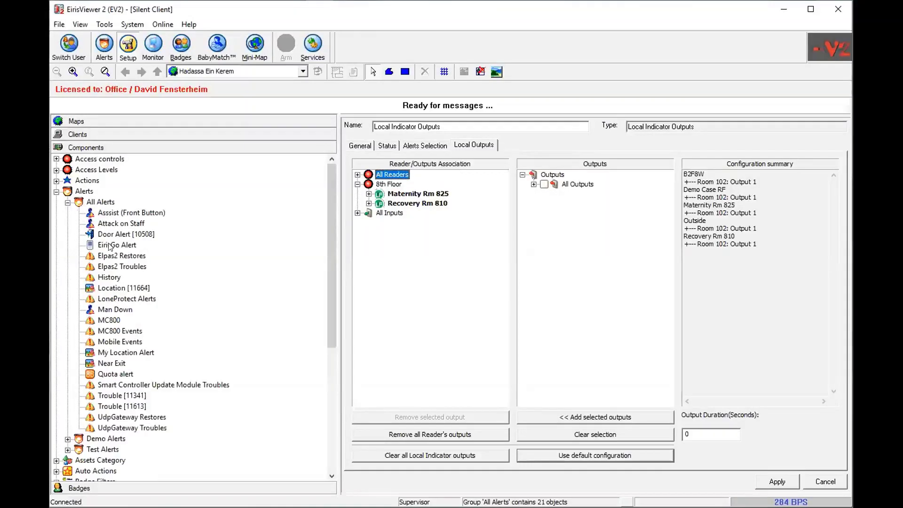
left_click(110, 289)
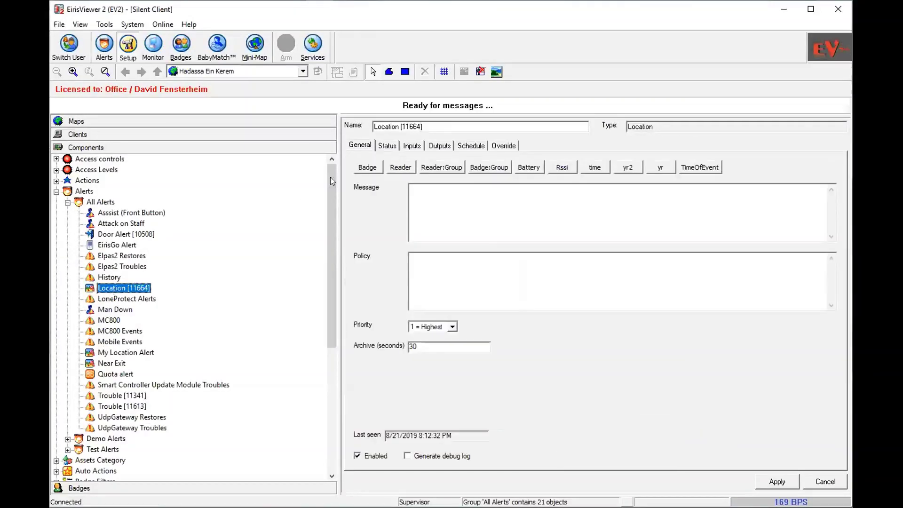
left_click(440, 145)
left_click(360, 167)
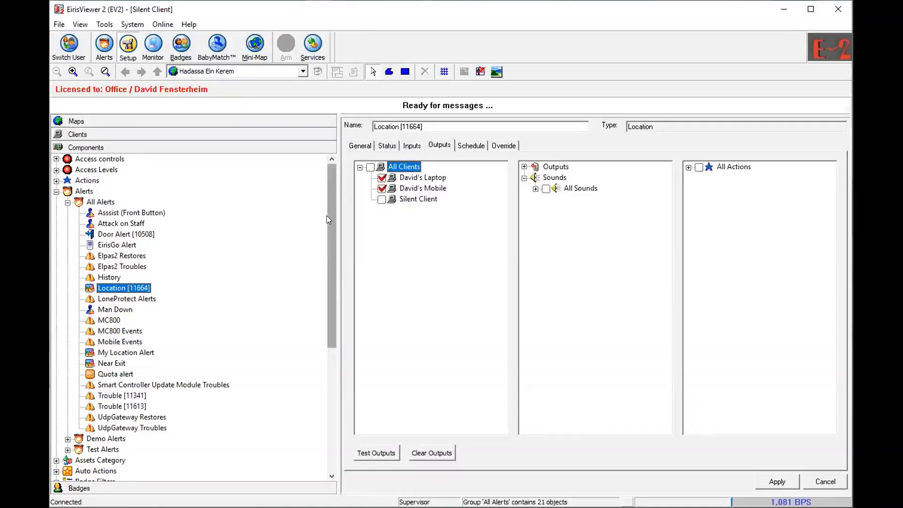
left_click_drag(329, 223, 292, 424)
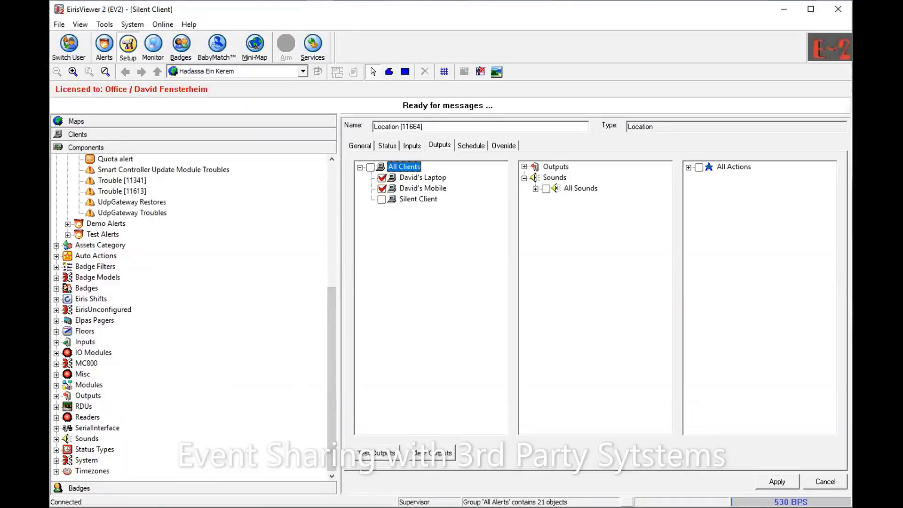
Add a new Paging Module to the All Elpas Pagers group via Add by Type.
left_click(56, 321)
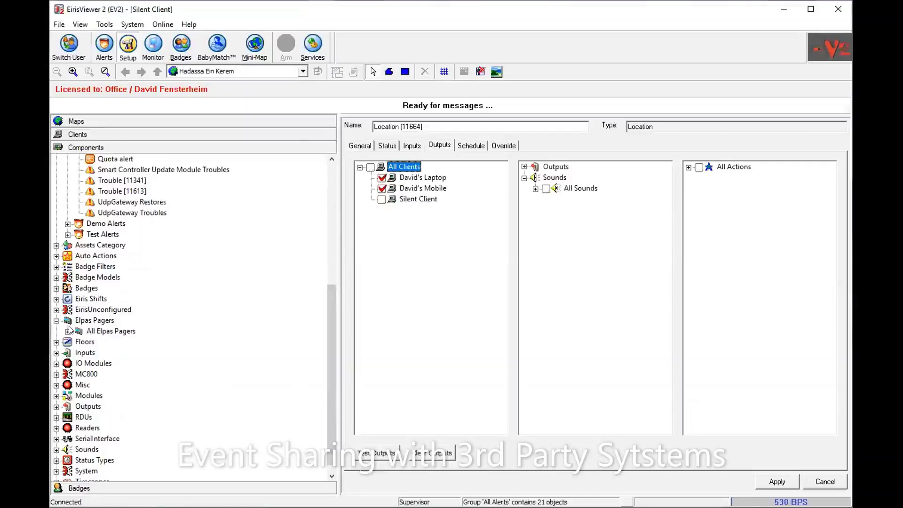
left_click(68, 331)
right_click(111, 332)
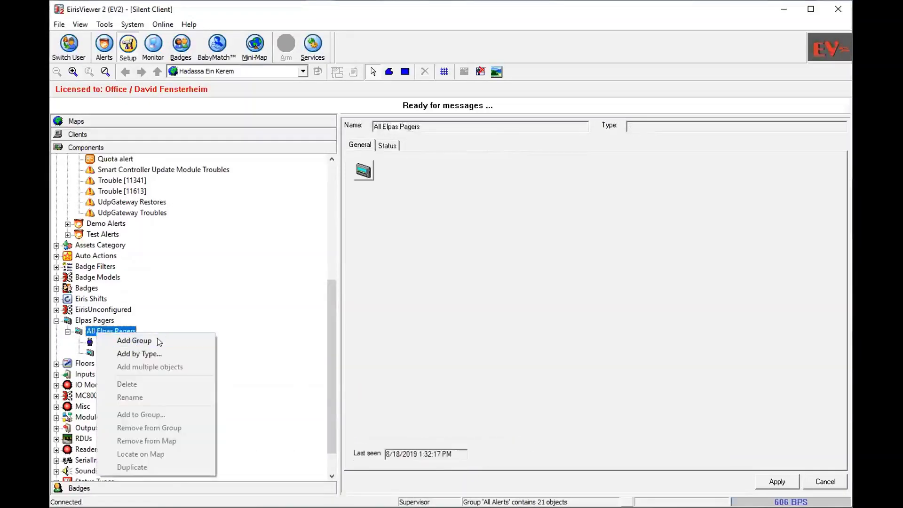
left_click(153, 353)
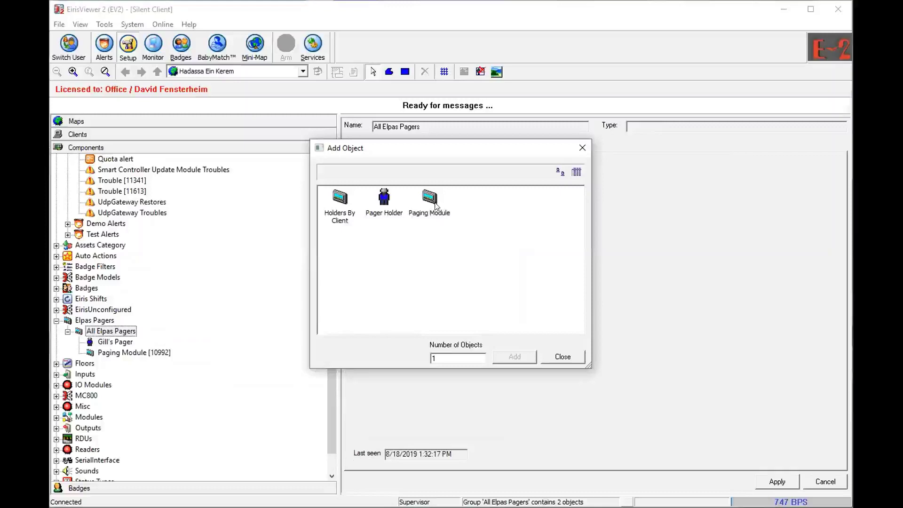
double_click(436, 207)
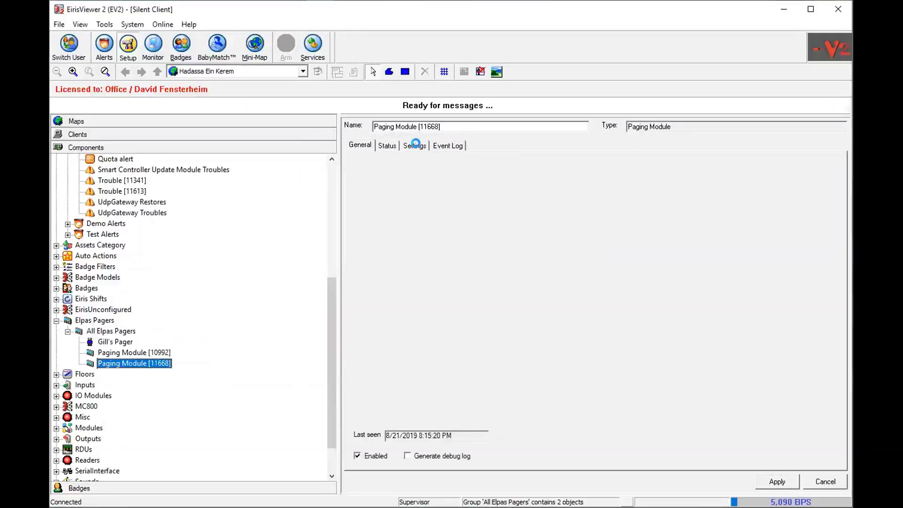
Set the new module's serial interface to Udp4ElpasNGBroadcast and expand the SerialInterface group.
left_click(416, 145)
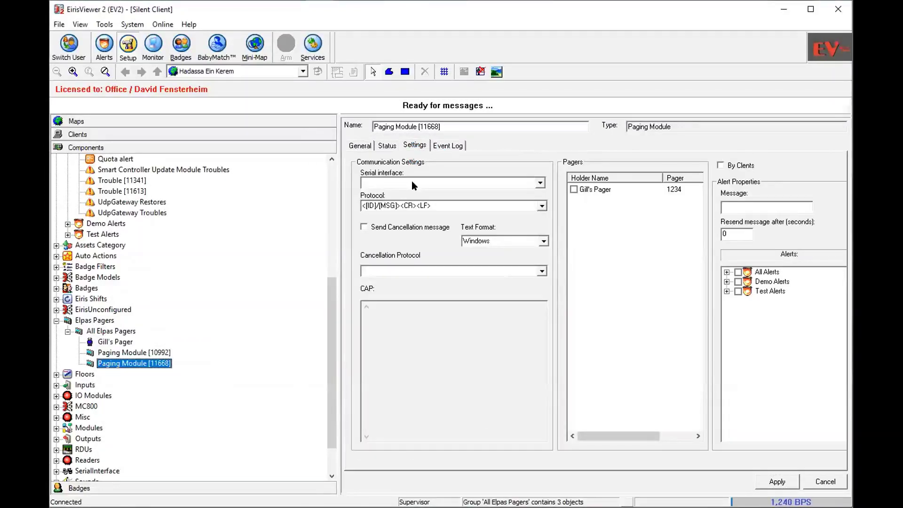
left_click(411, 183)
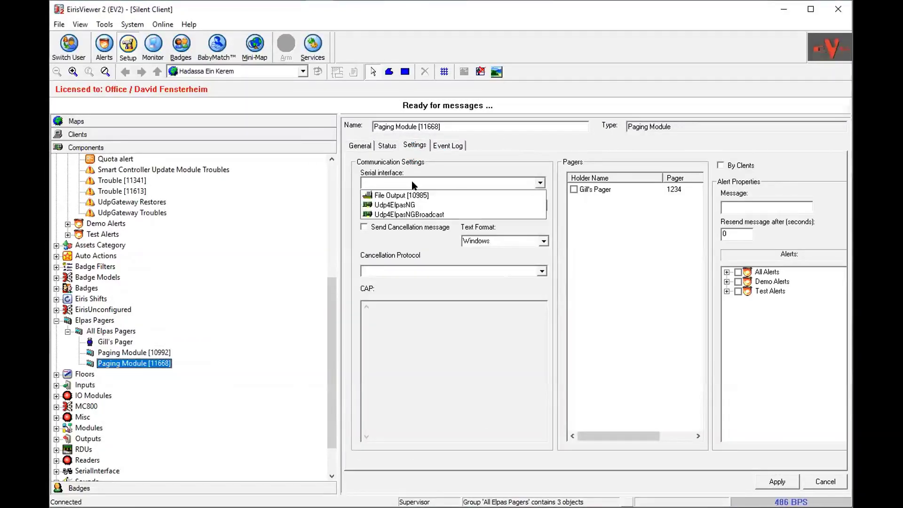
left_click(398, 212)
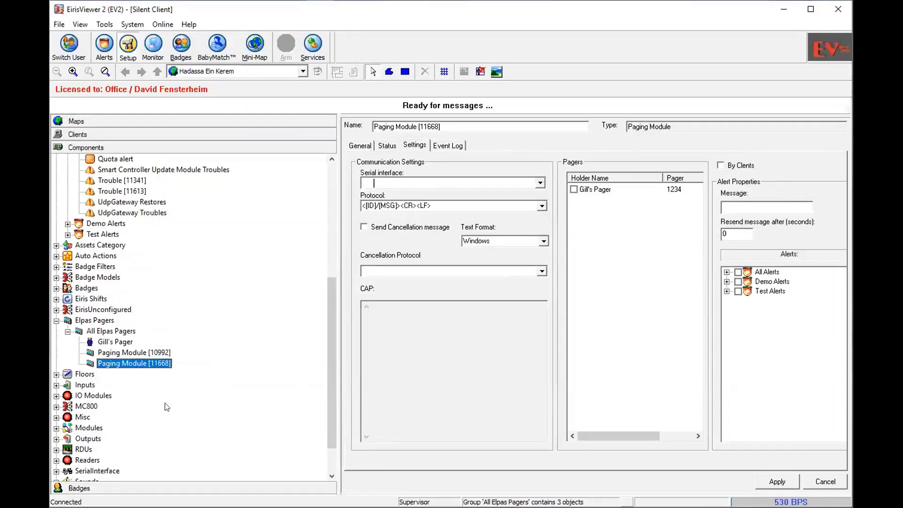
left_click_drag(329, 396, 329, 418)
double_click(75, 429)
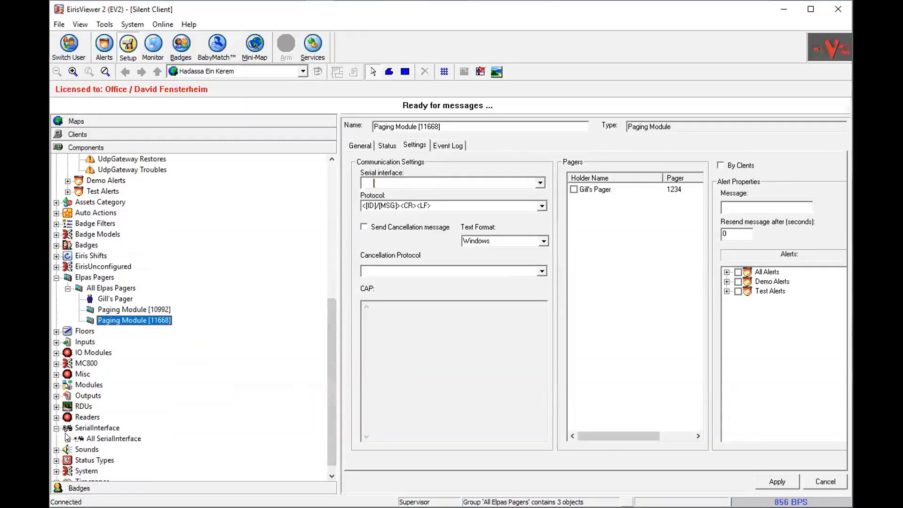
Browse the object types for All SerialInterface, from Autsco through TCP Gateway.
double_click(103, 438)
right_click(104, 438)
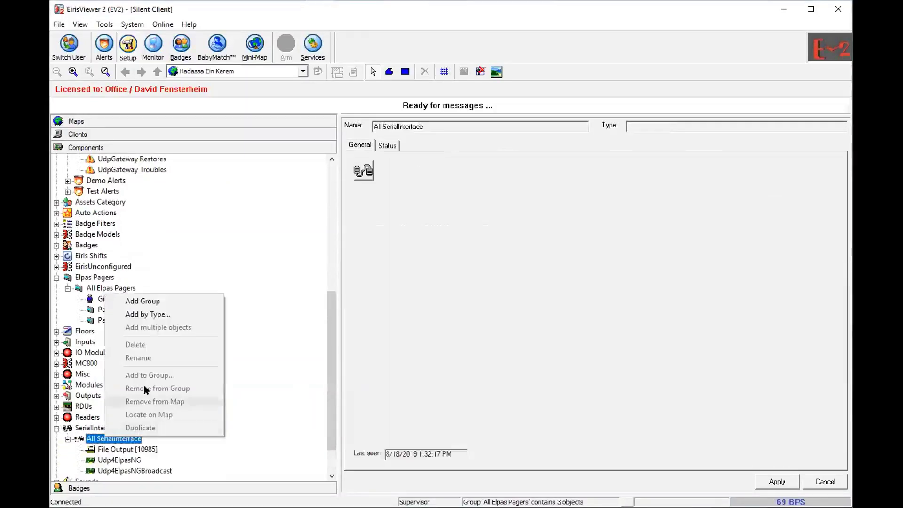
left_click(159, 313)
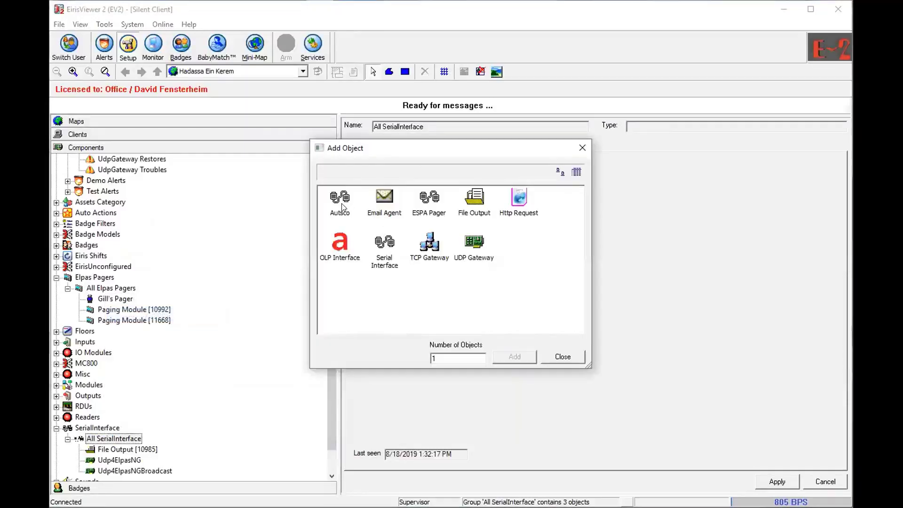
left_click(341, 200)
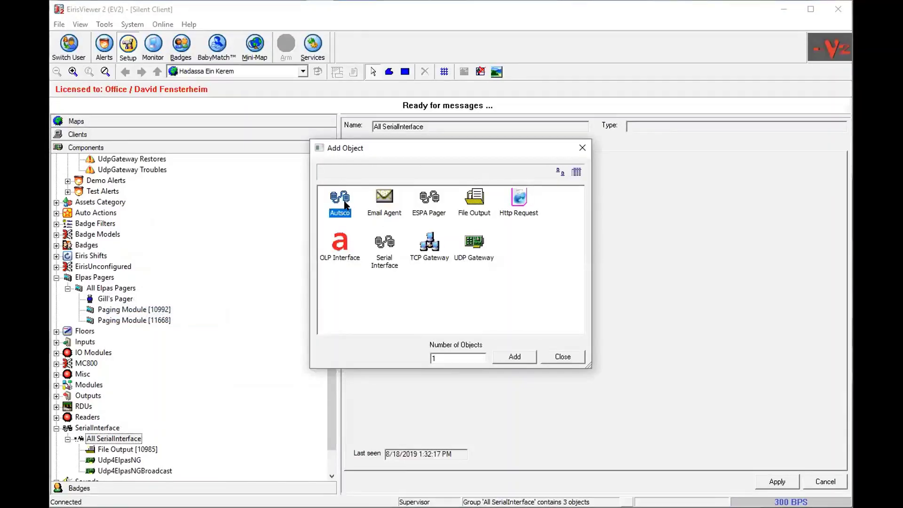
left_click(388, 196)
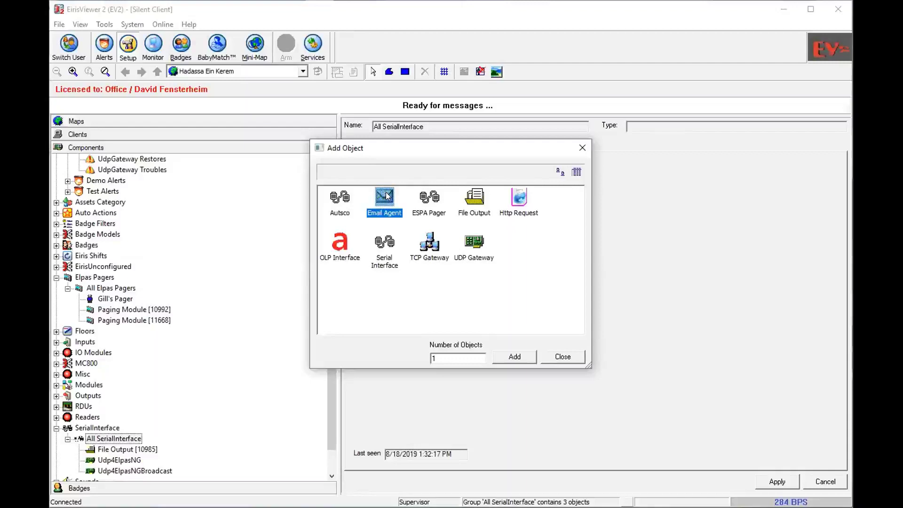
left_click(418, 207)
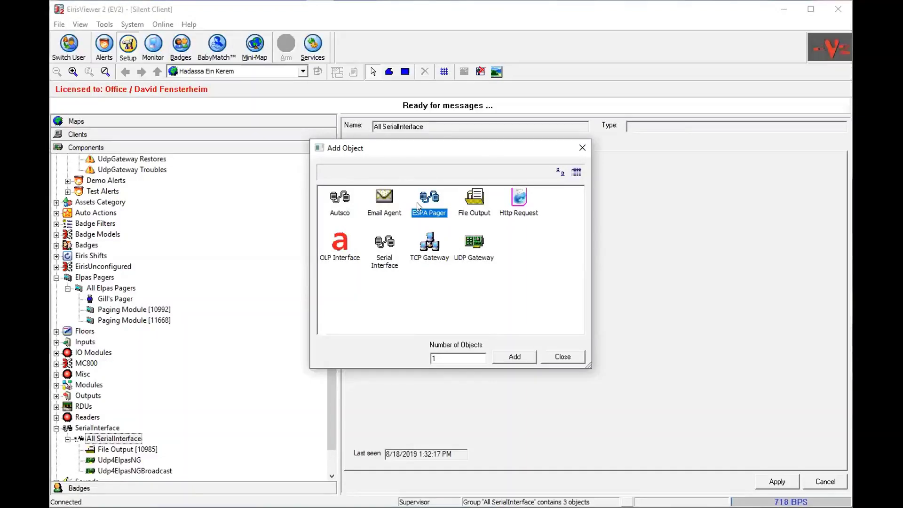
left_click(474, 201)
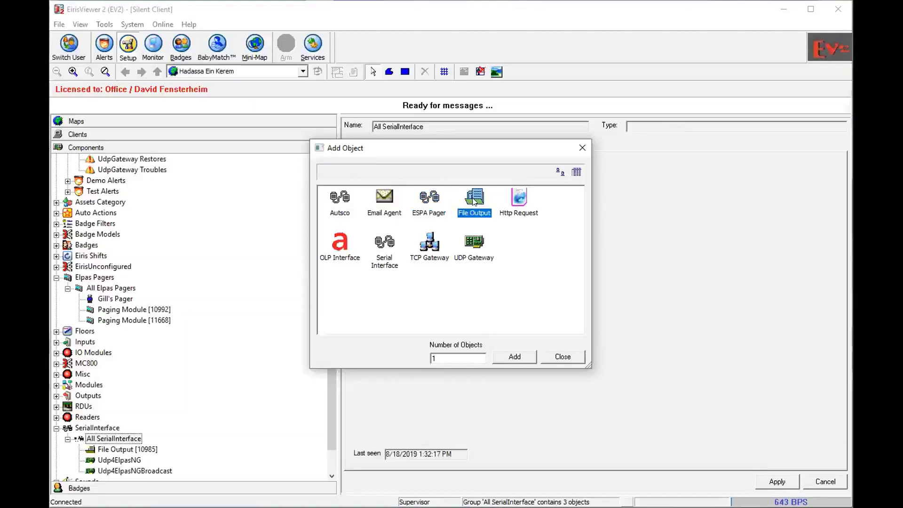
left_click(526, 205)
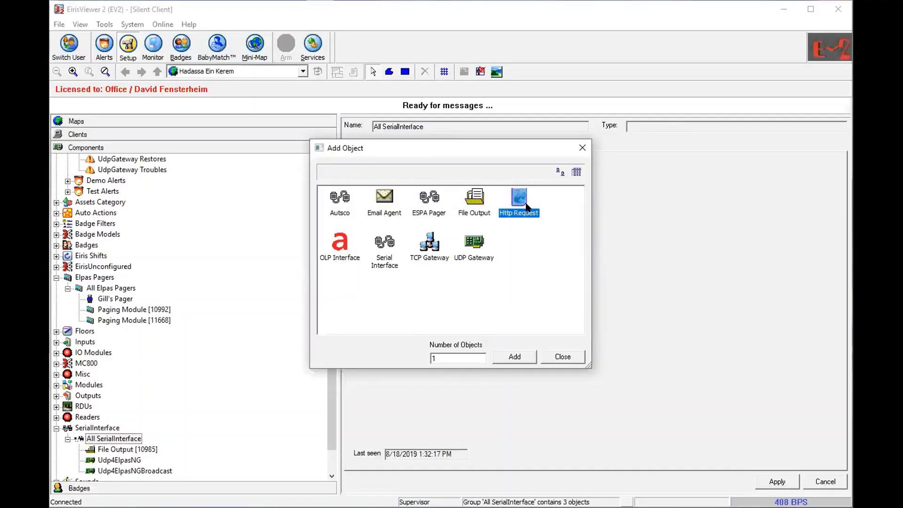
left_click(390, 249)
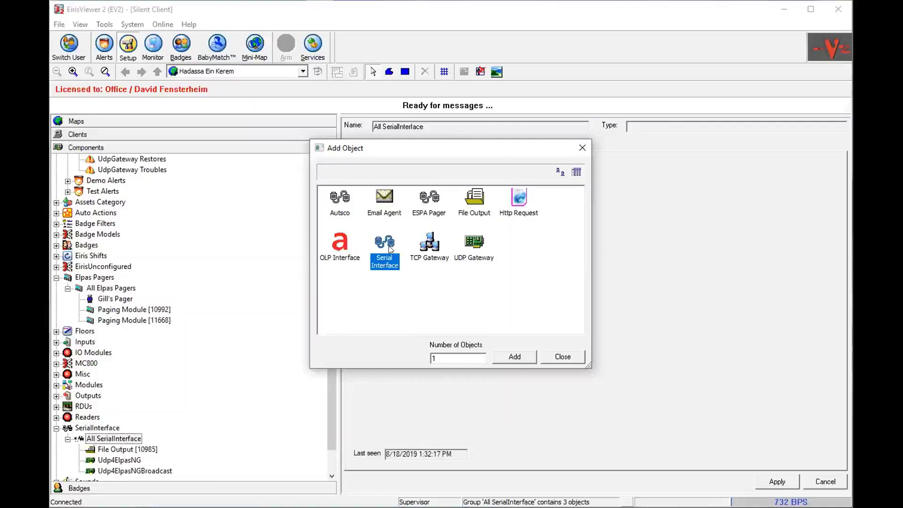
left_click(419, 247)
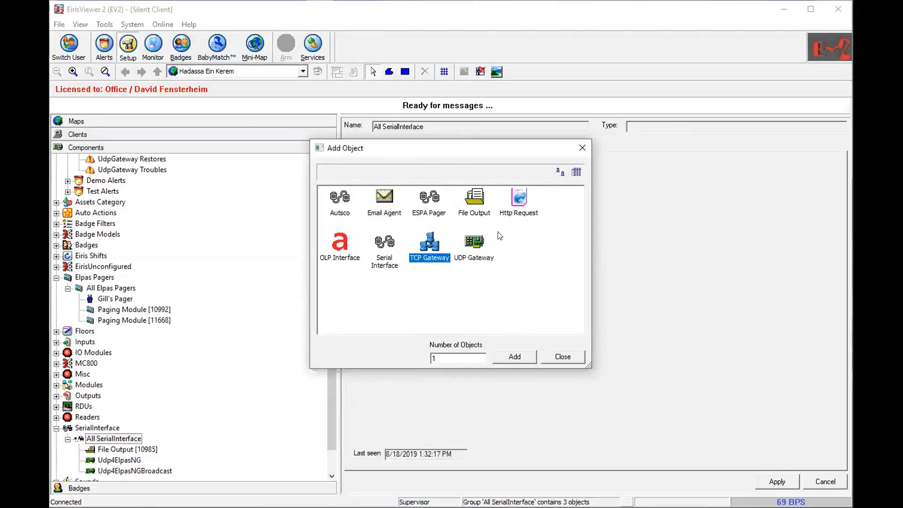
Create a new UDP Gateway [11678] and begin editing its outgoing IP setting.
left_click(480, 250)
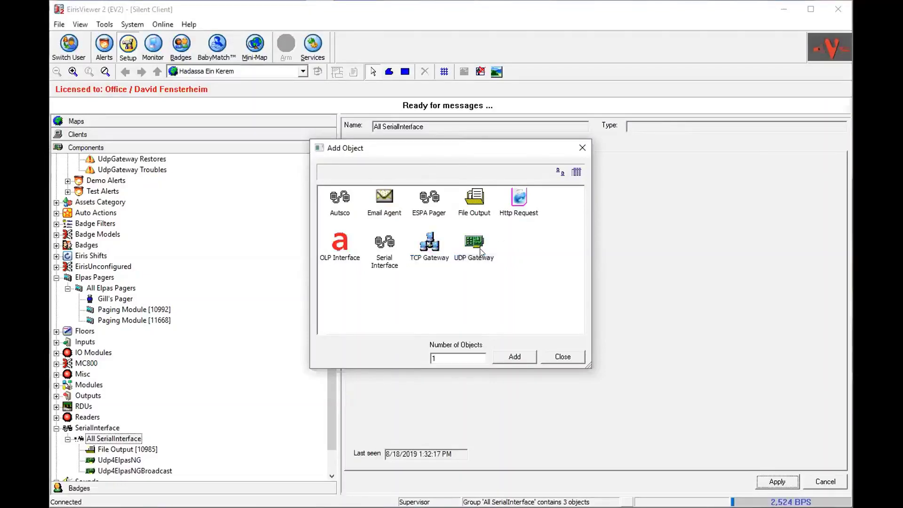
double_click(480, 249)
left_click(413, 145)
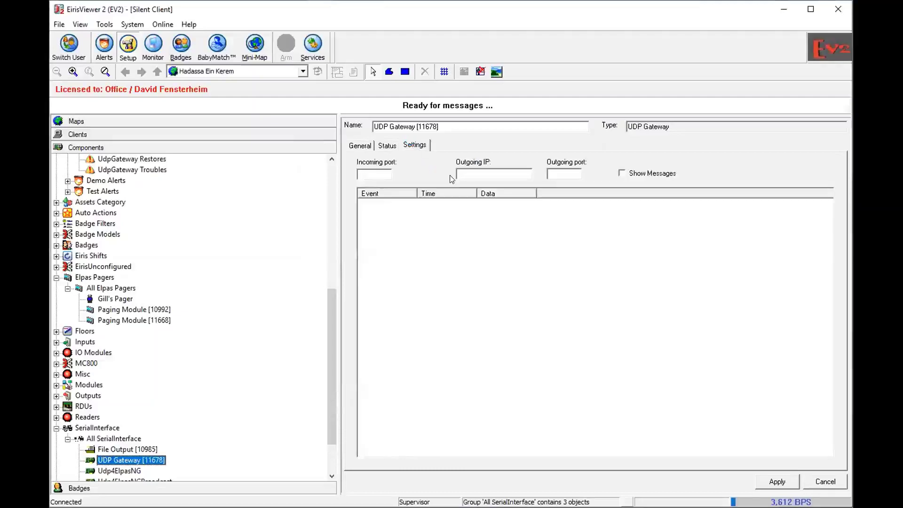
left_click(485, 171)
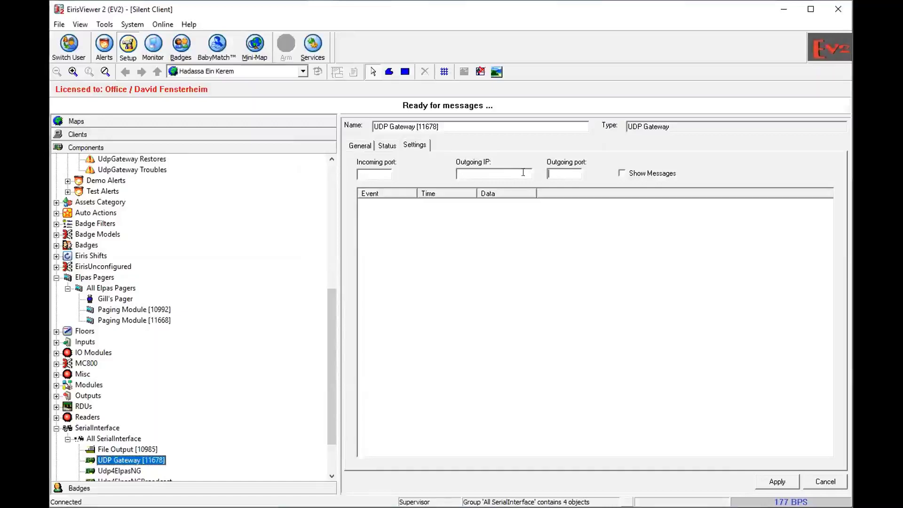
Set Paging Module [10992]'s serial interface to UDP Gateway [11678].
left_click(142, 311)
left_click(415, 145)
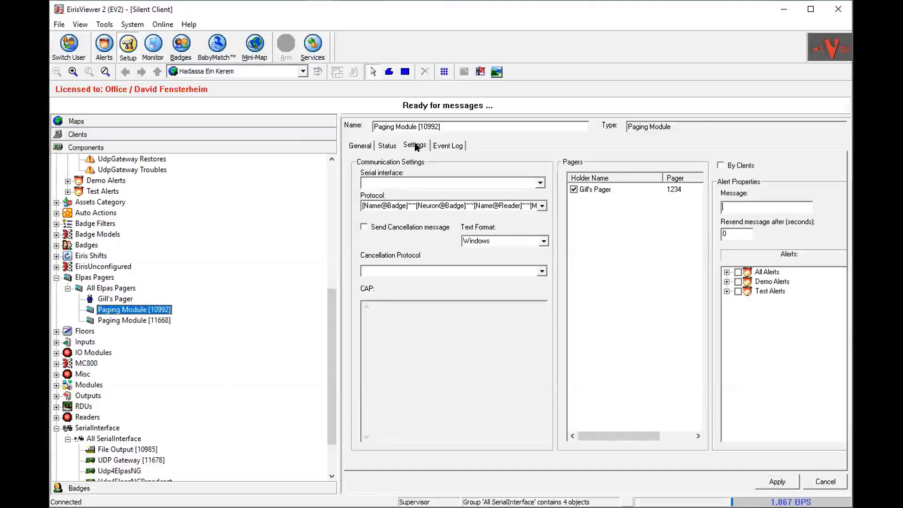
left_click(416, 184)
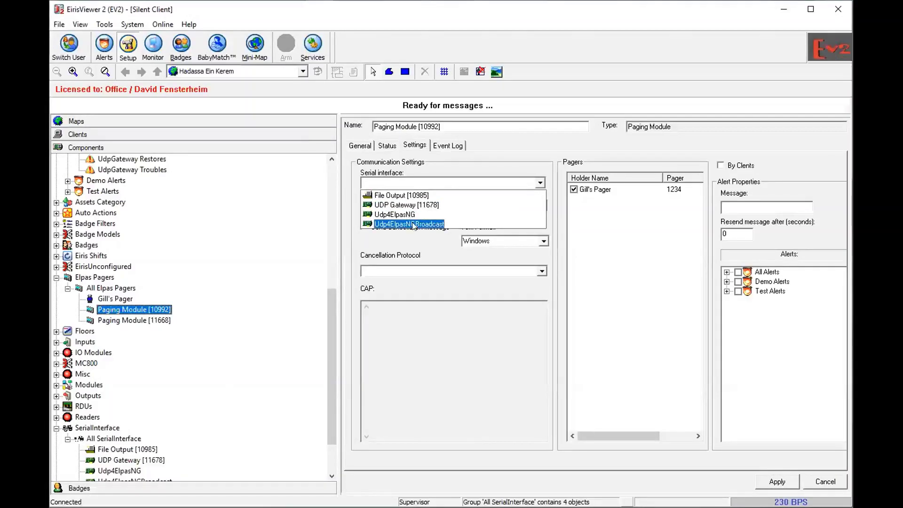
left_click(407, 205)
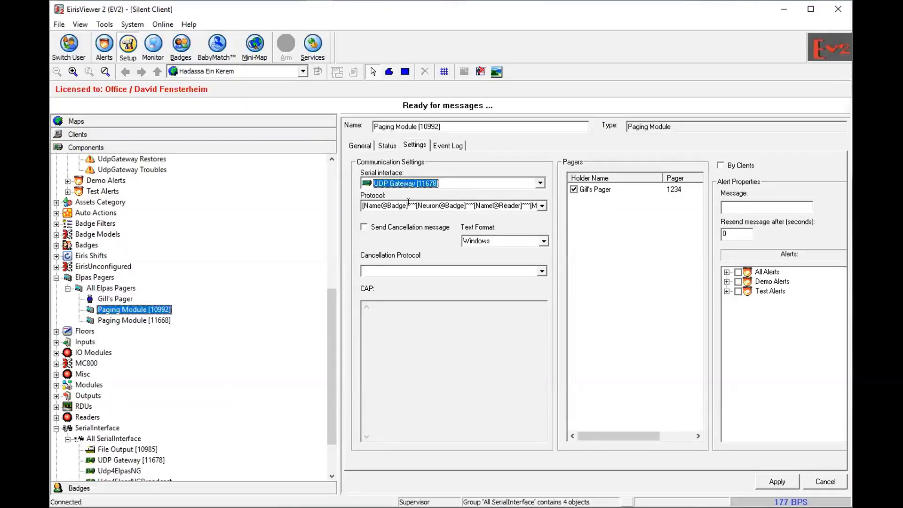
Choose the [STATUS]~[ID]~[EVENT_ID]~[MSG] protocol and start trimming fields from its text.
left_click(542, 205)
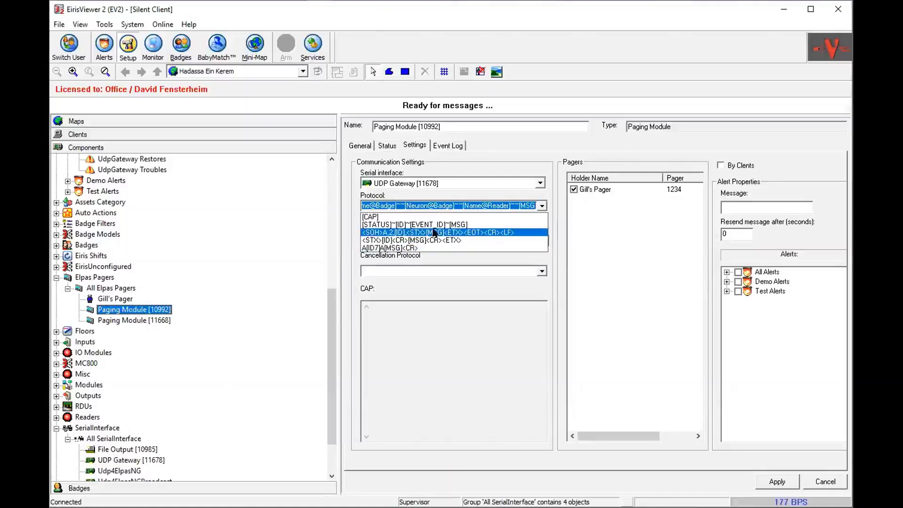
left_click(433, 225)
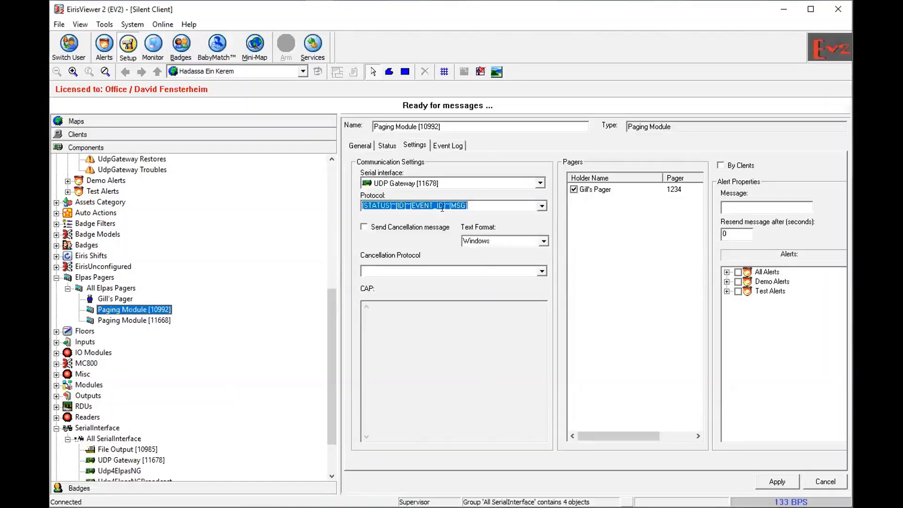
left_click(443, 208)
left_click_drag(468, 205, 361, 206)
left_click(388, 203)
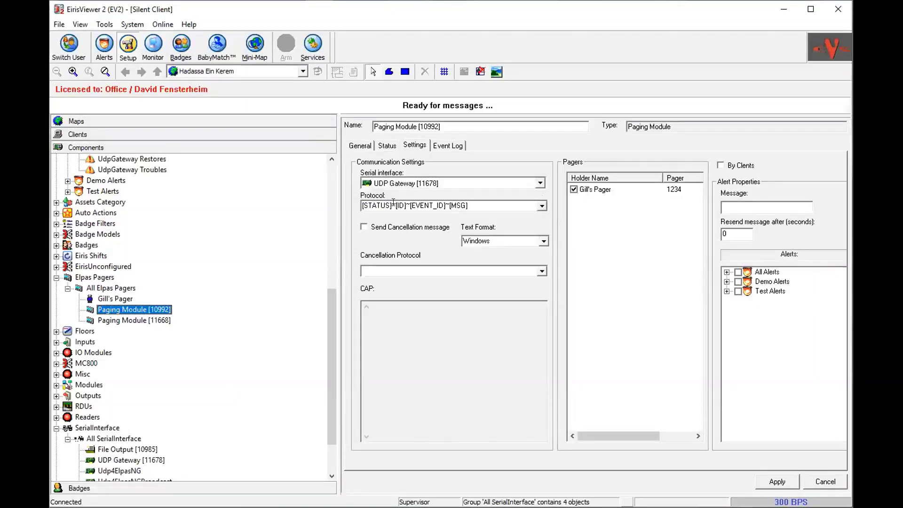
left_click_drag(409, 203, 392, 205)
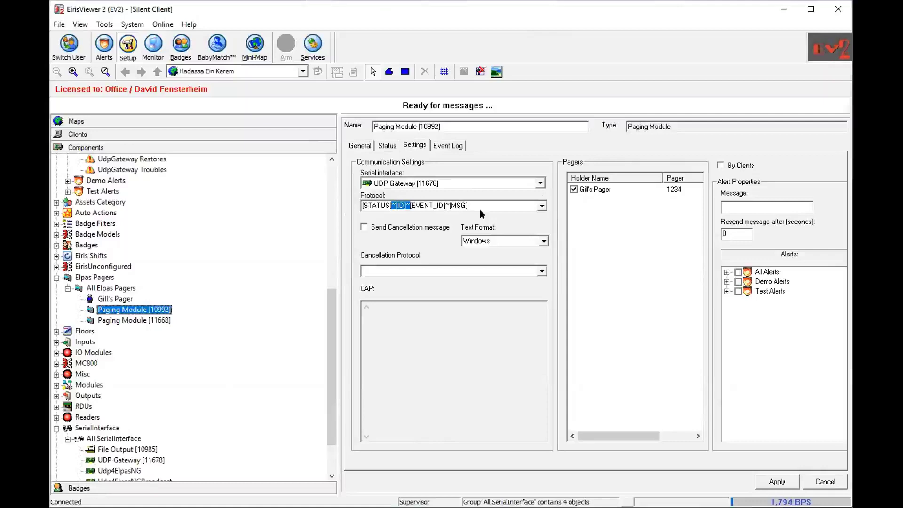
left_click(422, 203)
left_click_drag(470, 203, 447, 206)
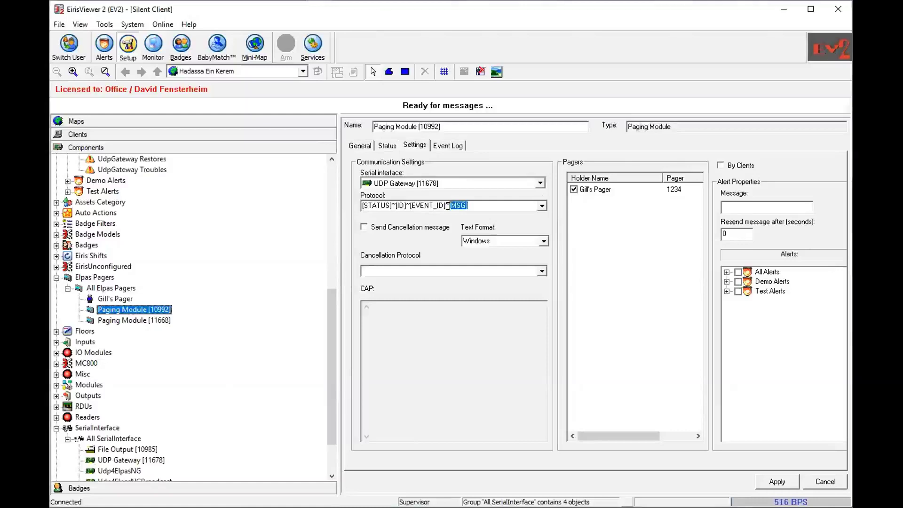
Make the Location [11664] alert message read '<Badge> is at <Reader>'.
left_click_drag(332, 317, 328, 216)
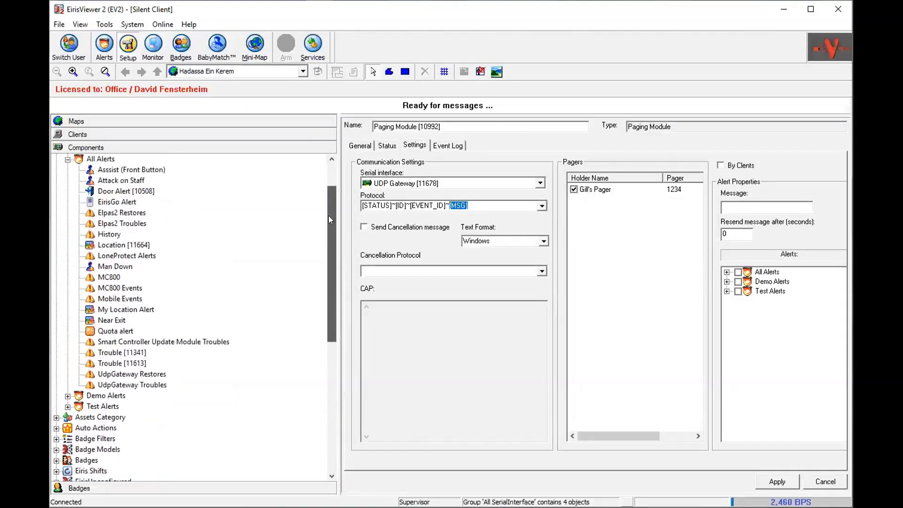
left_click(114, 213)
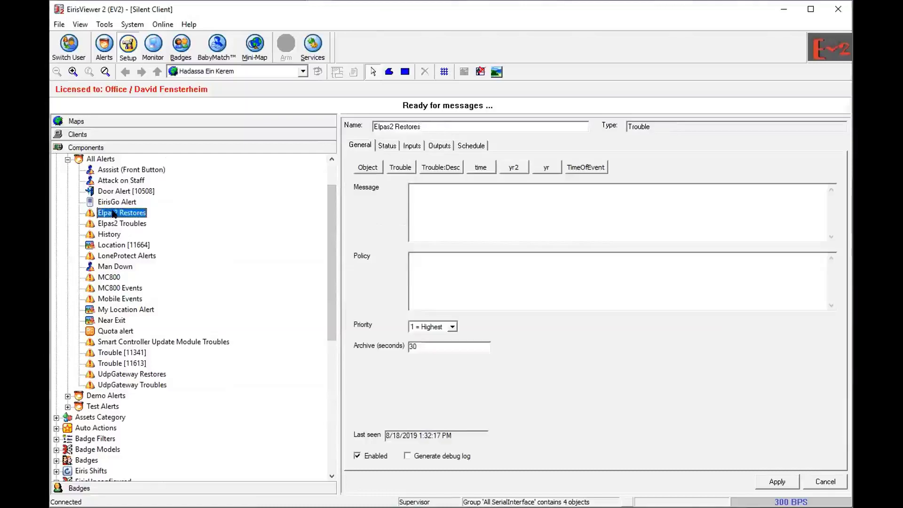
left_click(129, 245)
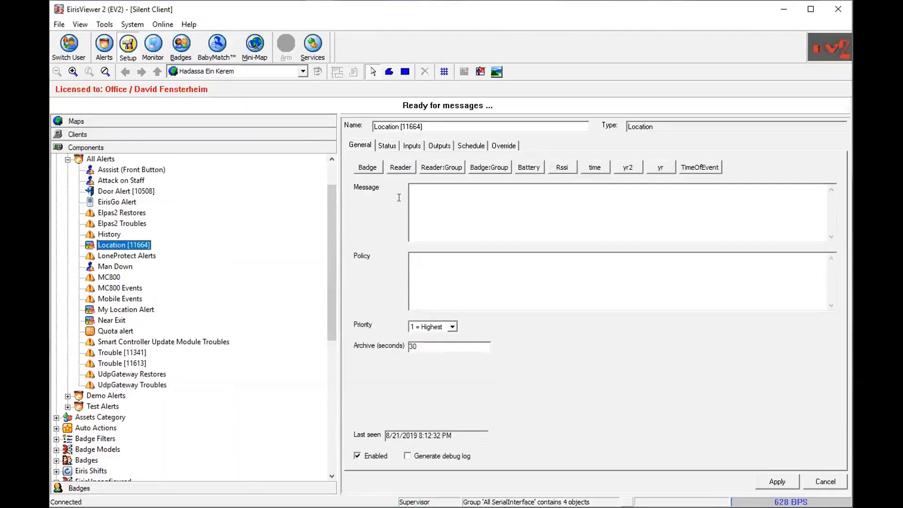
left_click(365, 170)
type("i")
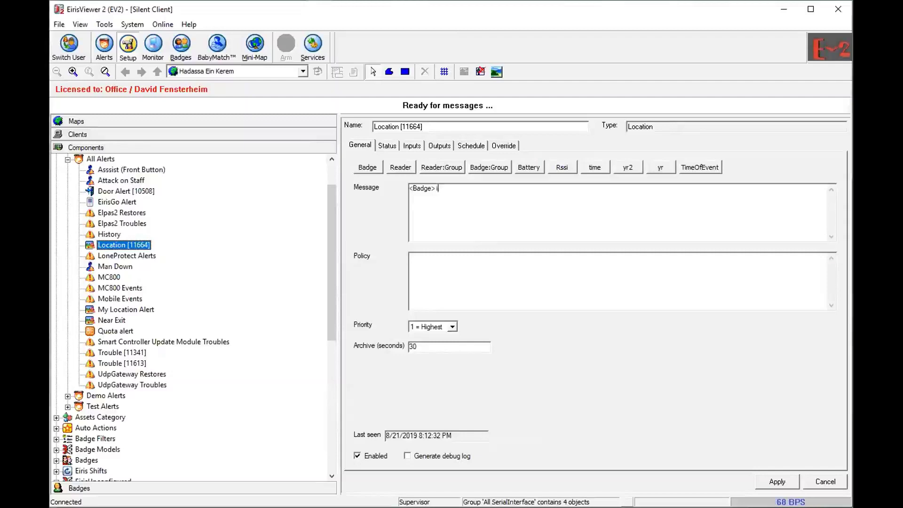
type("s at")
left_click(400, 168)
left_click_drag(332, 243, 325, 395)
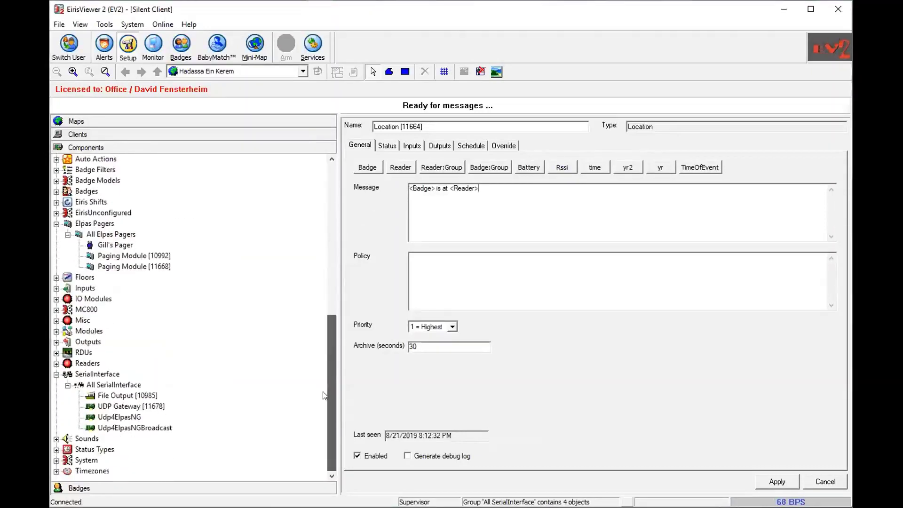
Delete '[STATUS]~[ID]~[EVENT_ID]~' from Paging Module [10992]'s protocol, leaving only [MSG].
left_click(131, 257)
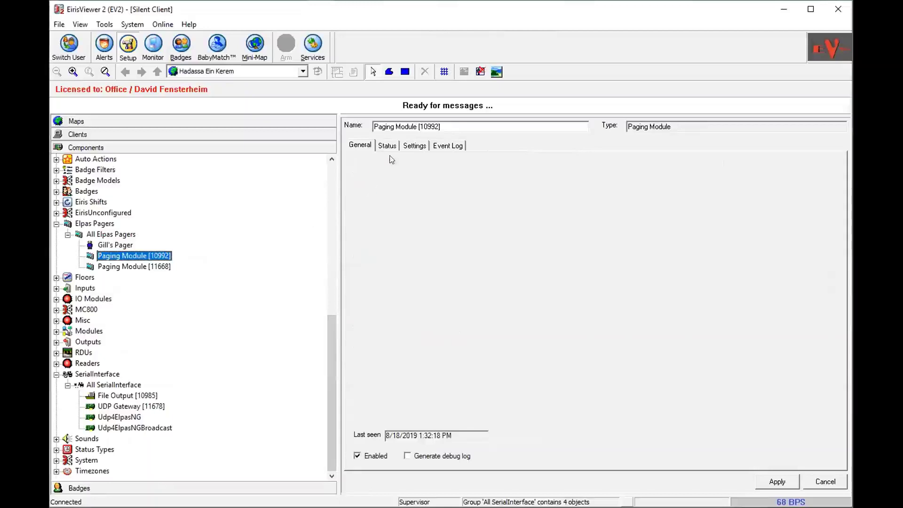
left_click(414, 147)
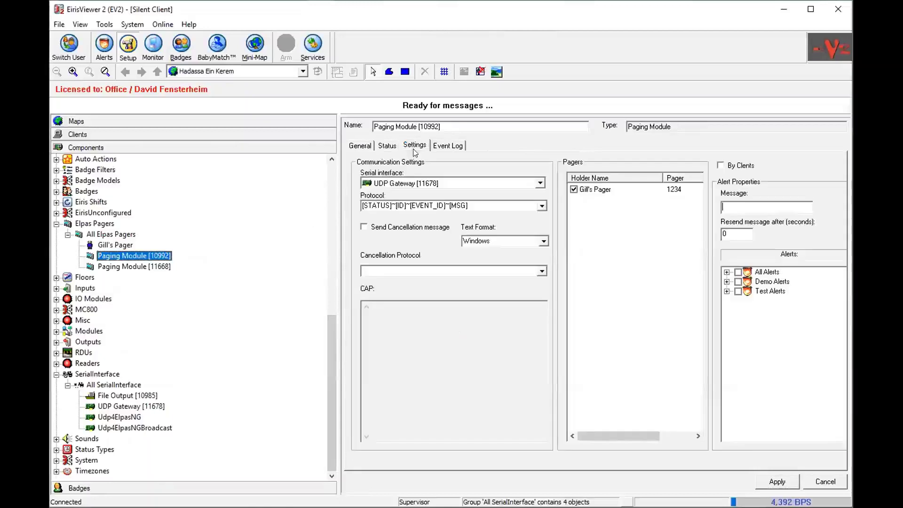
left_click(448, 202)
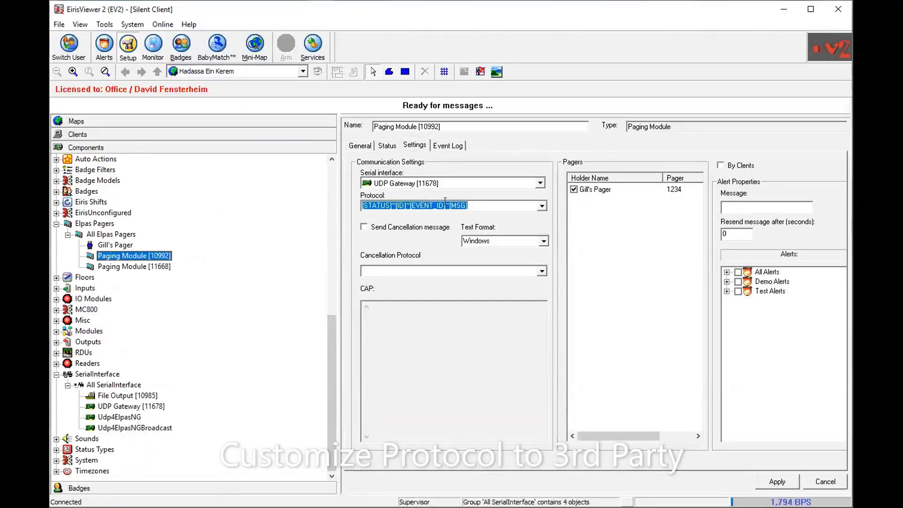
left_click_drag(447, 206, 361, 206)
key("Delete")
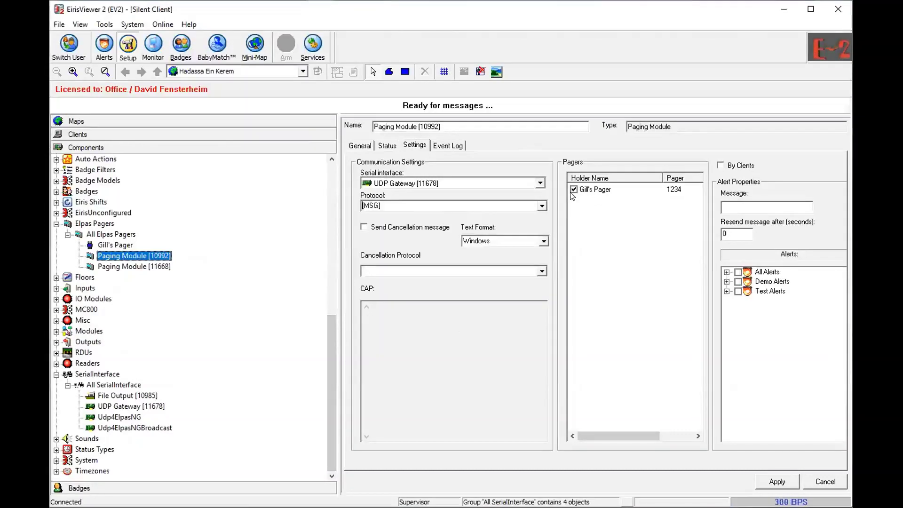
Expand All Alerts in Paging Module [10992]'s alert list to reveal Attack on Staff and others.
left_click(725, 272)
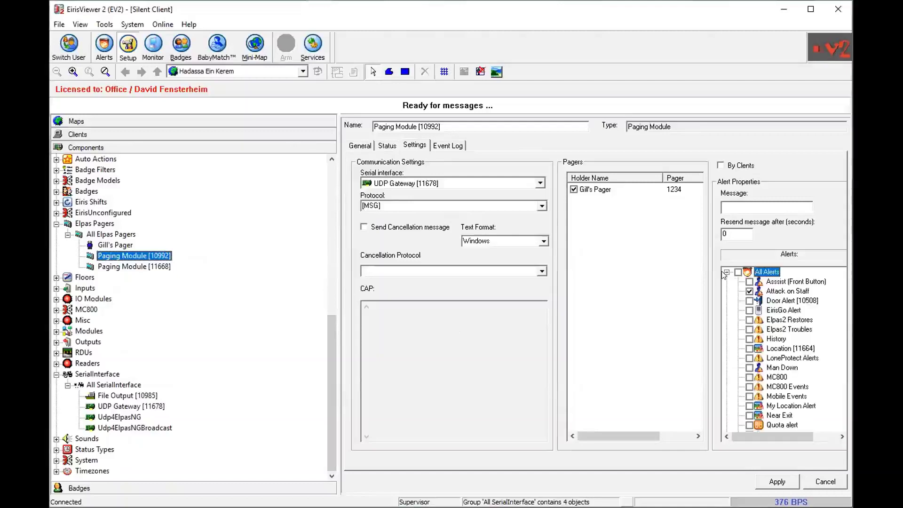